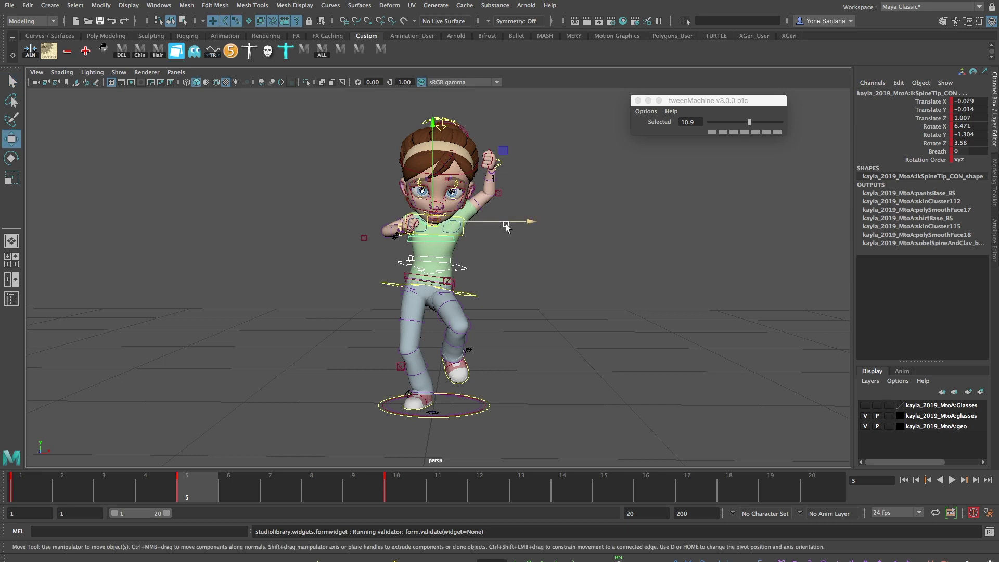
Step: Use tweenMachine on frame 5 to blend only the left IK hand control's Rotate X, Y and Z at 100
{"action": "left_click", "coordinate": [448, 120]}
{"action": "left_click_drag", "start_coordinate": [749, 122], "coordinate": [736, 122]}
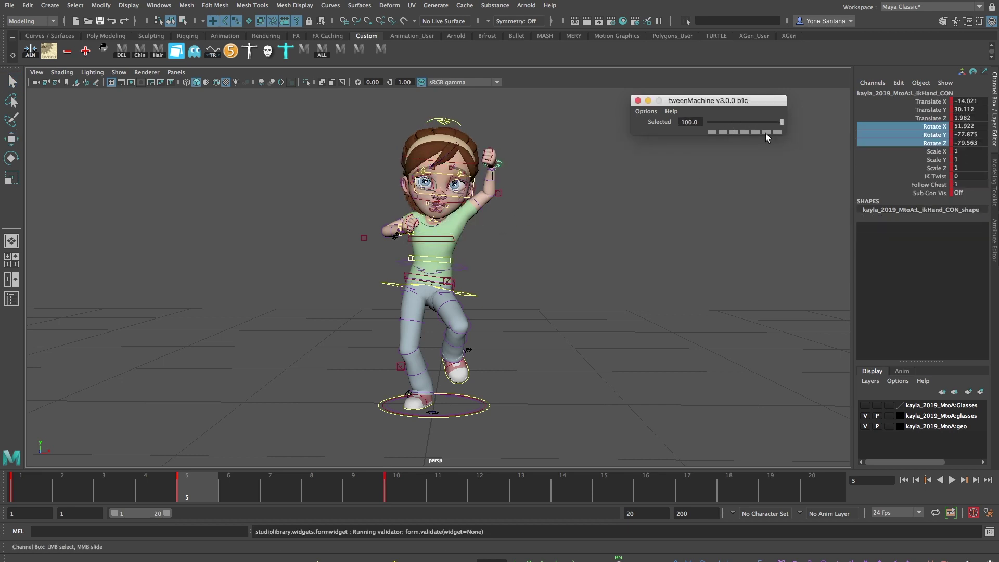
{"action": "left_click_drag", "start_coordinate": [766, 134], "coordinate": [788, 121]}
Step: Use tweenMachine on only the left IK hand control's Translate Y, lowering it to 1.7 on frame 5
{"action": "left_click", "coordinate": [937, 115]}
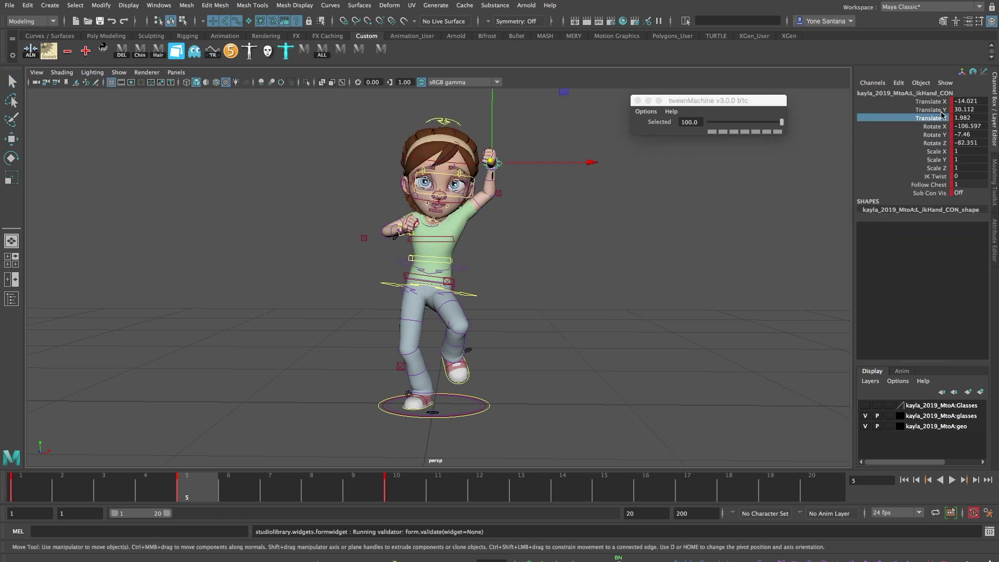
{"action": "left_click", "coordinate": [943, 110]}
{"action": "left_click", "coordinate": [782, 123]}
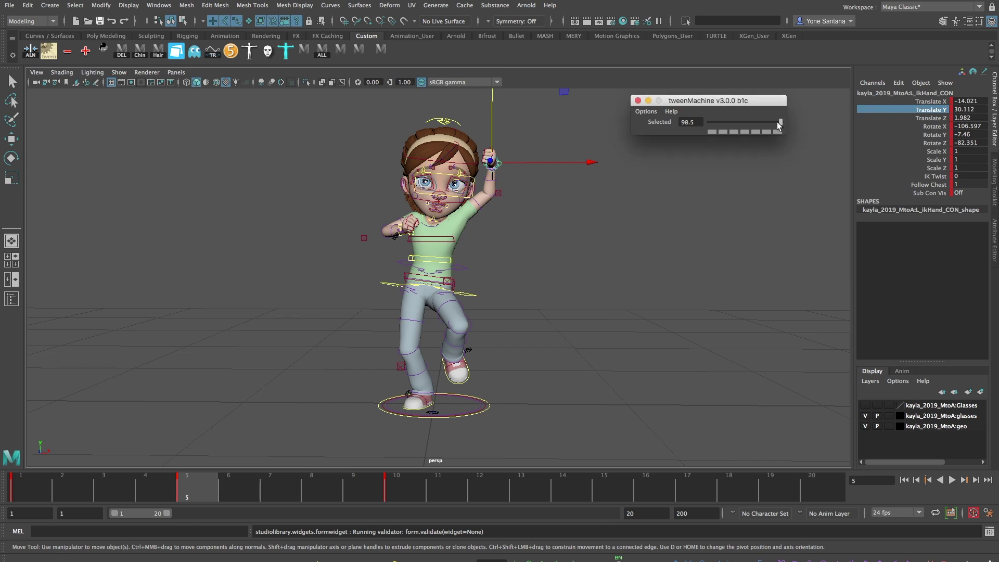
{"action": "key", "text": "super+z"}
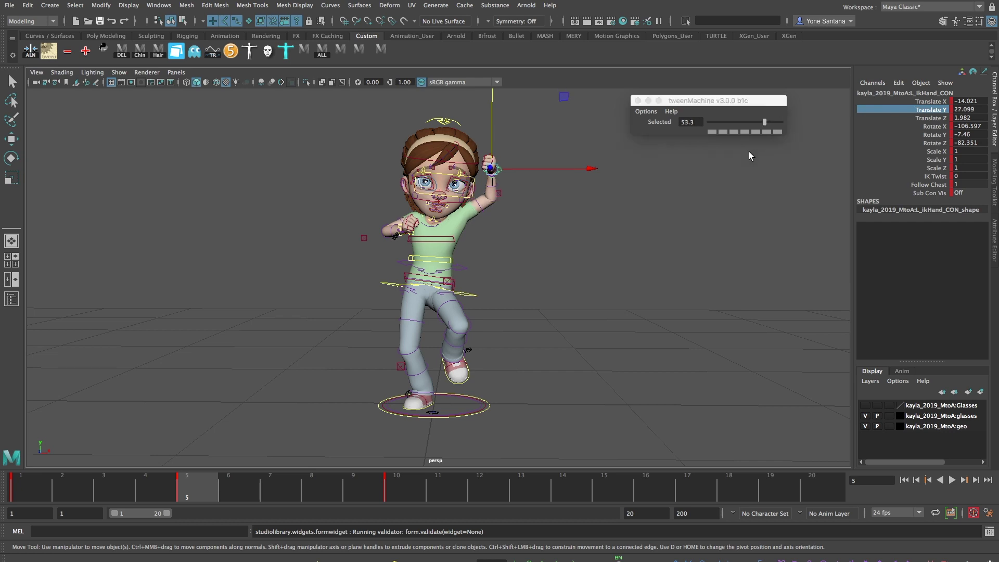
{"action": "left_click", "coordinate": [756, 120]}
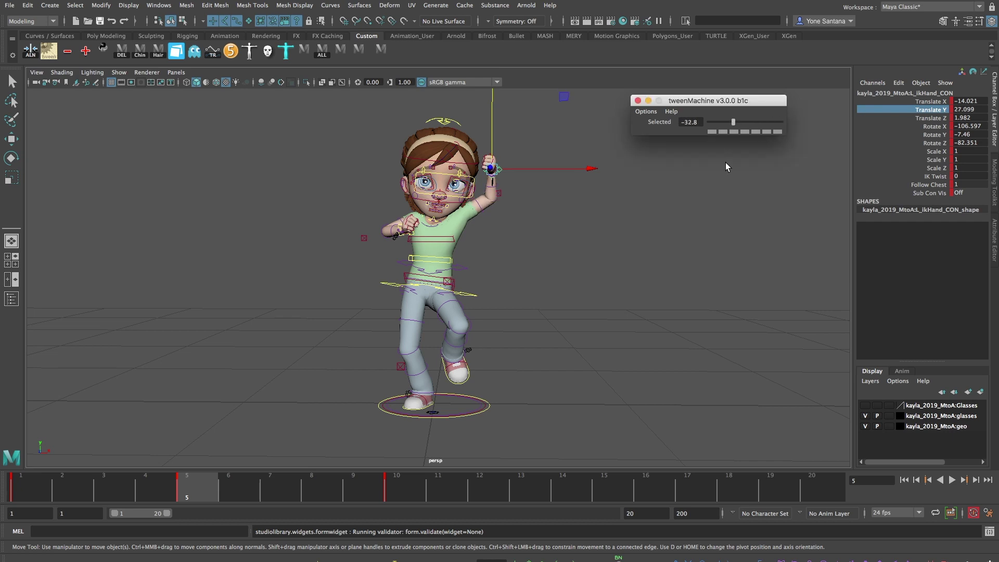
{"action": "key", "text": "super+z"}
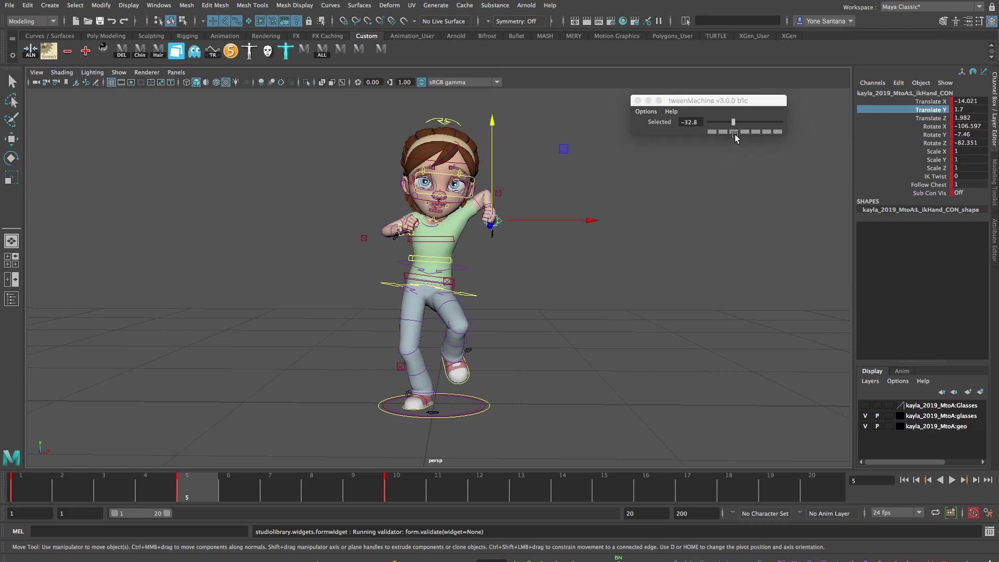
Step: Move the left elbow IK control down and outward to about X 10.4, Y -11.7, Z 24.6, and nudge the left hand
{"action": "left_click", "coordinate": [496, 195]}
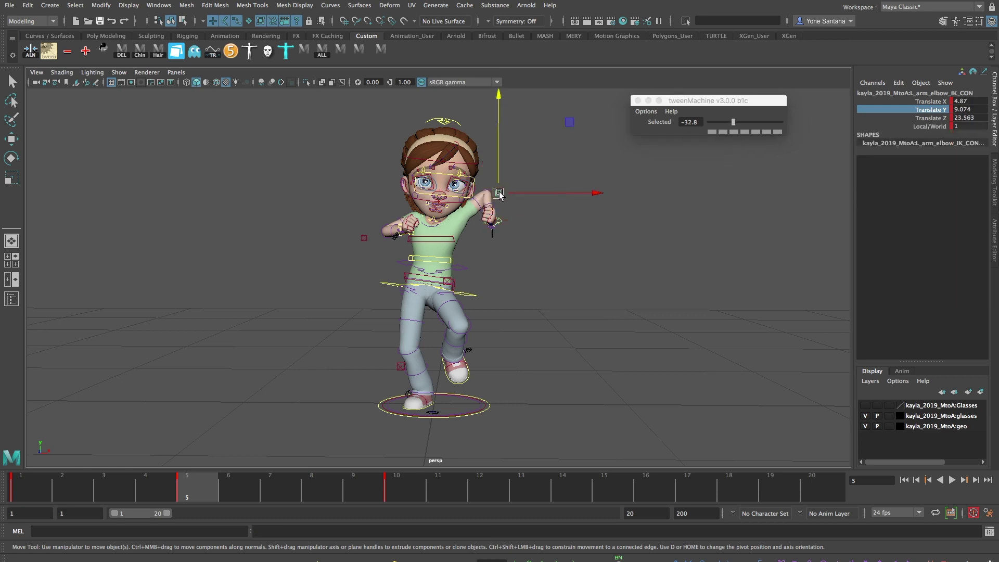
{"action": "left_click_drag", "start_coordinate": [499, 194], "coordinate": [512, 229]}
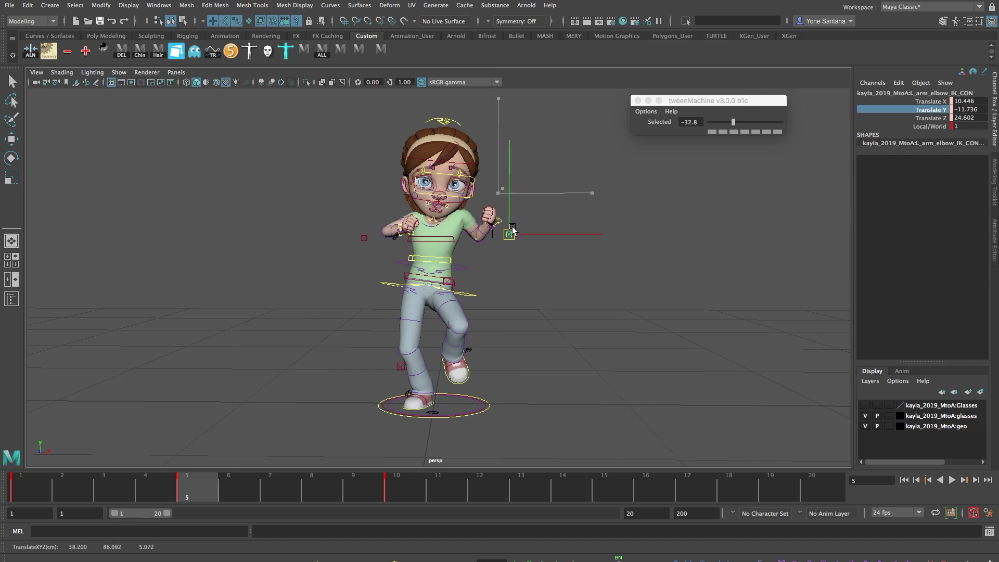
{"action": "key", "text": "q"}
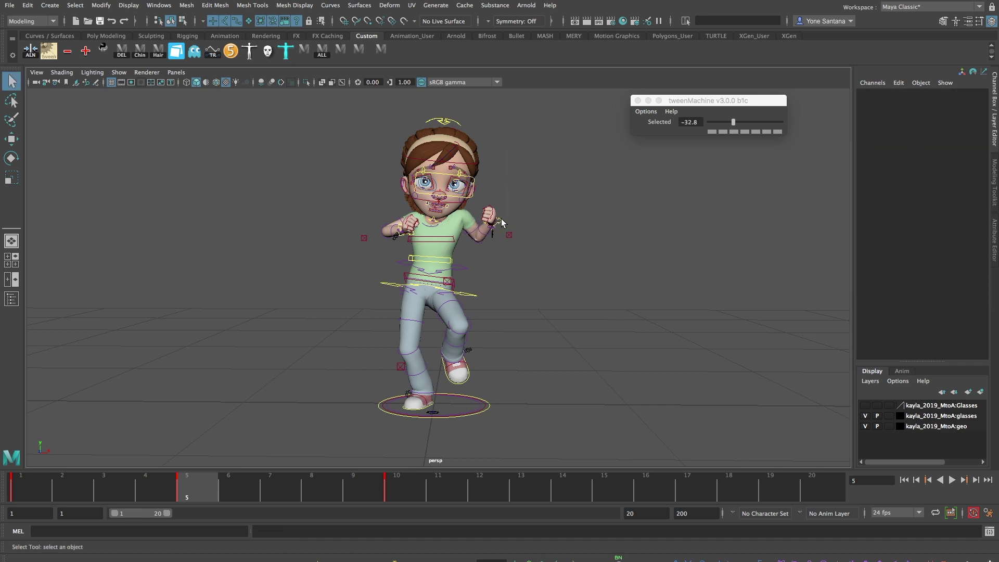
{"action": "left_click", "coordinate": [509, 233]}
{"action": "key", "text": "w"}
{"action": "left_click_drag", "start_coordinate": [495, 220], "coordinate": [507, 218]}
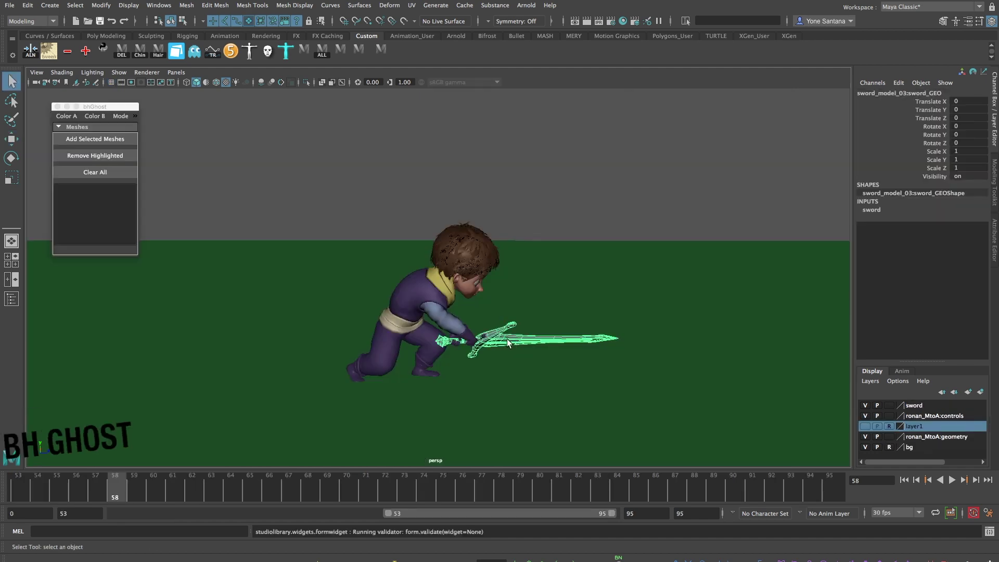
Step: Add the character's sleeves, shirt, scarf, head, sash and pants, together with the sword, to bhGhost's mesh list, and collapse that list
{"action": "left_click", "coordinate": [439, 285]}
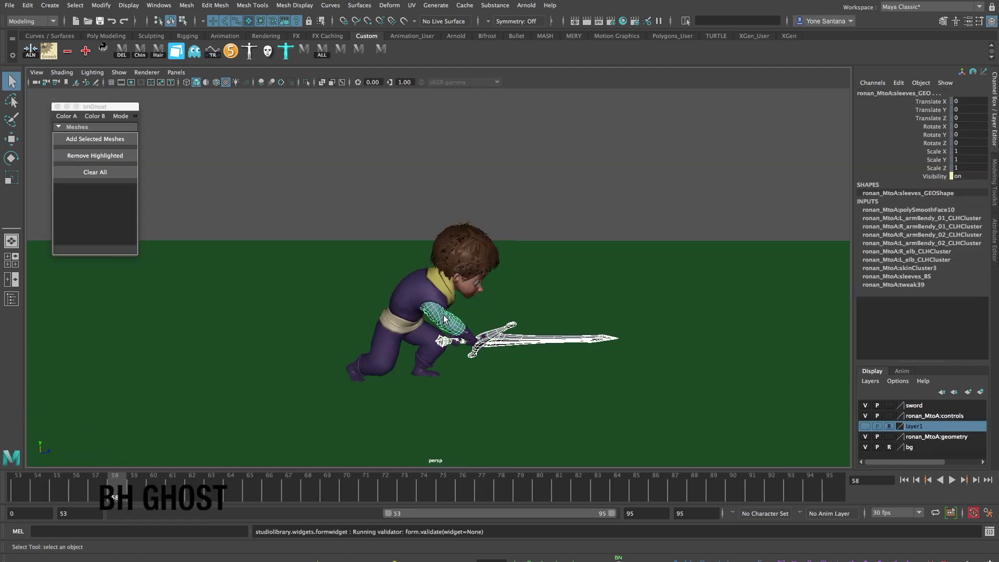
{"action": "left_click", "coordinate": [464, 293]}
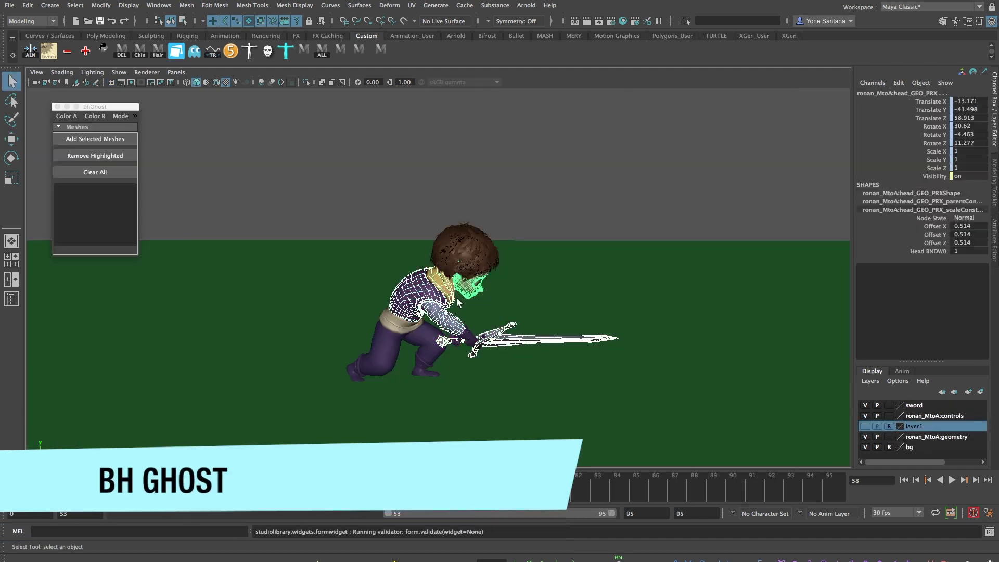
{"action": "left_click", "coordinate": [382, 348]}
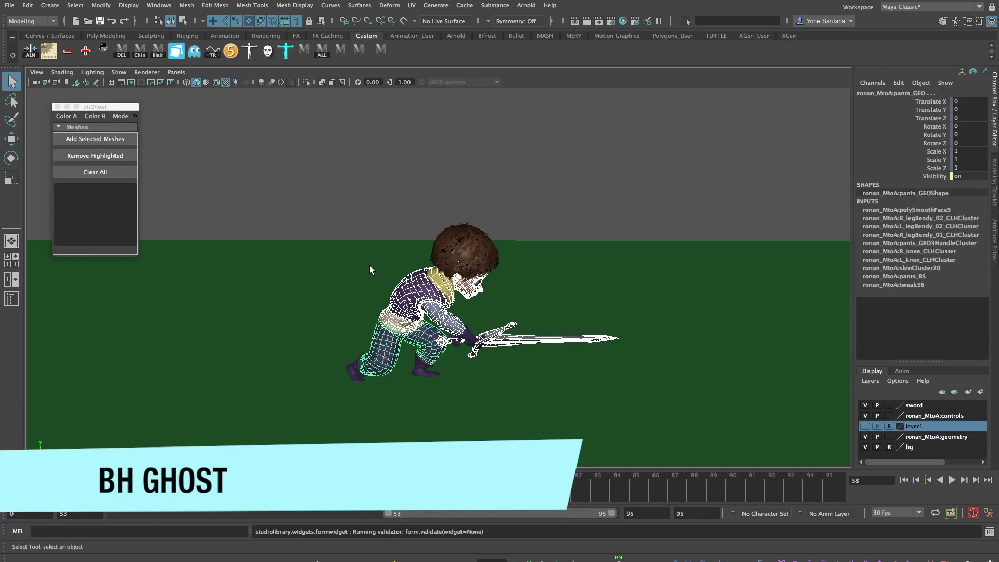
{"action": "left_click", "coordinate": [116, 140]}
{"action": "left_click", "coordinate": [58, 127]}
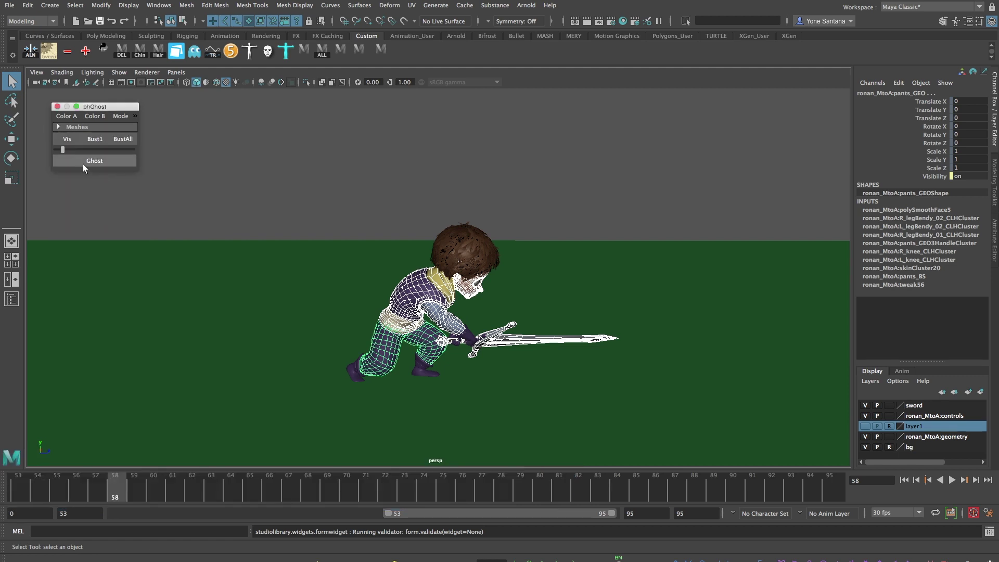
Step: Thicken the bhGhost outline and ghost the character's pose on frame 58
{"action": "left_click_drag", "start_coordinate": [82, 149], "coordinate": [99, 152]}
{"action": "left_click", "coordinate": [579, 304]}
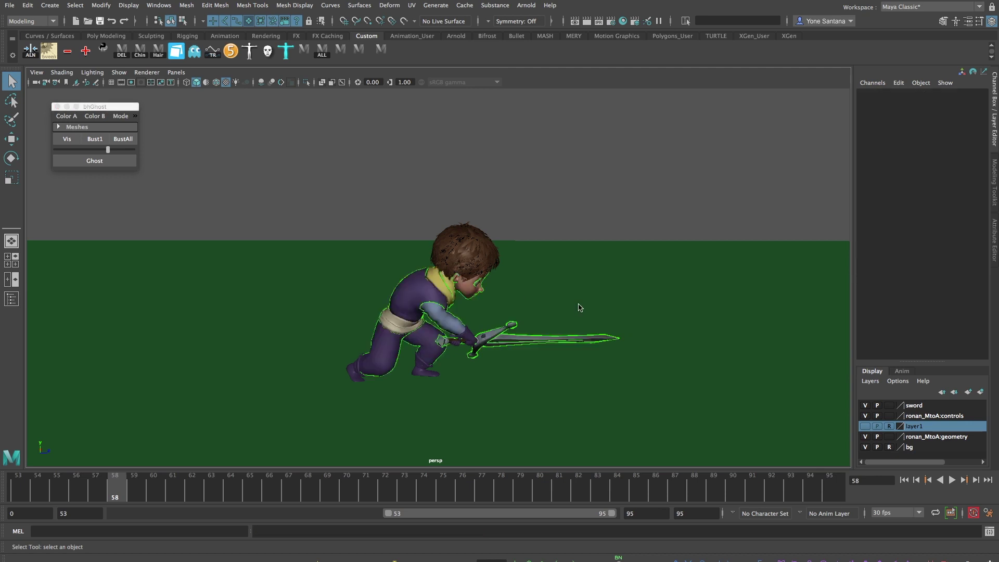
{"action": "mouse_move", "coordinate": [98, 151]}
{"action": "left_mouse_down"}
{"action": "mouse_move", "coordinate": [73, 151]}
{"action": "mouse_move", "coordinate": [119, 157]}
{"action": "mouse_move", "coordinate": [110, 154]}
{"action": "left_mouse_up"}
{"action": "left_click", "coordinate": [111, 160]}
Step: On frame 61, show the rig controls and move the spine master control to about X 13.7, Y -15.2, Z -3
{"action": "left_click_drag", "start_coordinate": [572, 374], "coordinate": [517, 349], "text": "alt"}
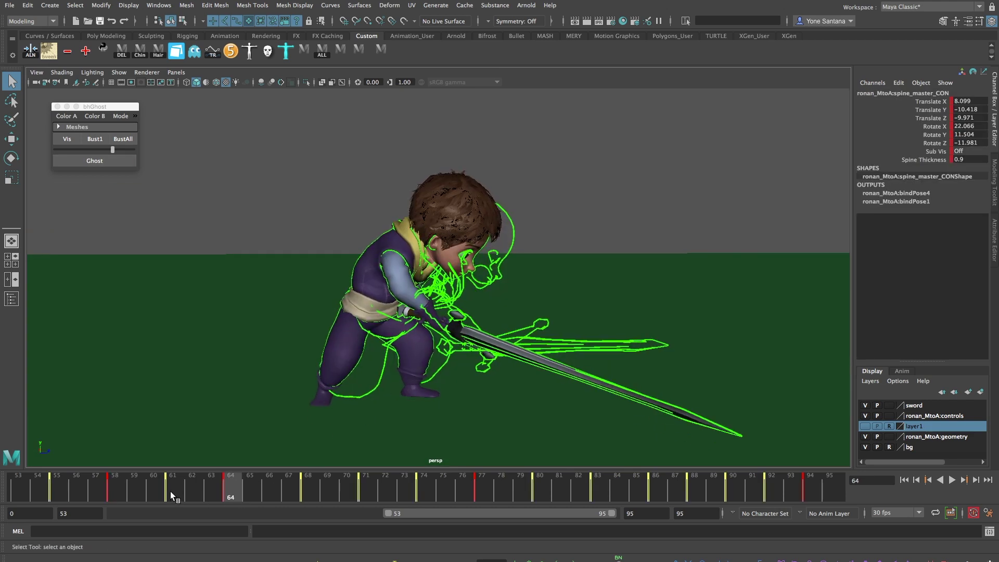
{"action": "left_click", "coordinate": [171, 490]}
{"action": "key", "text": "alt+1"}
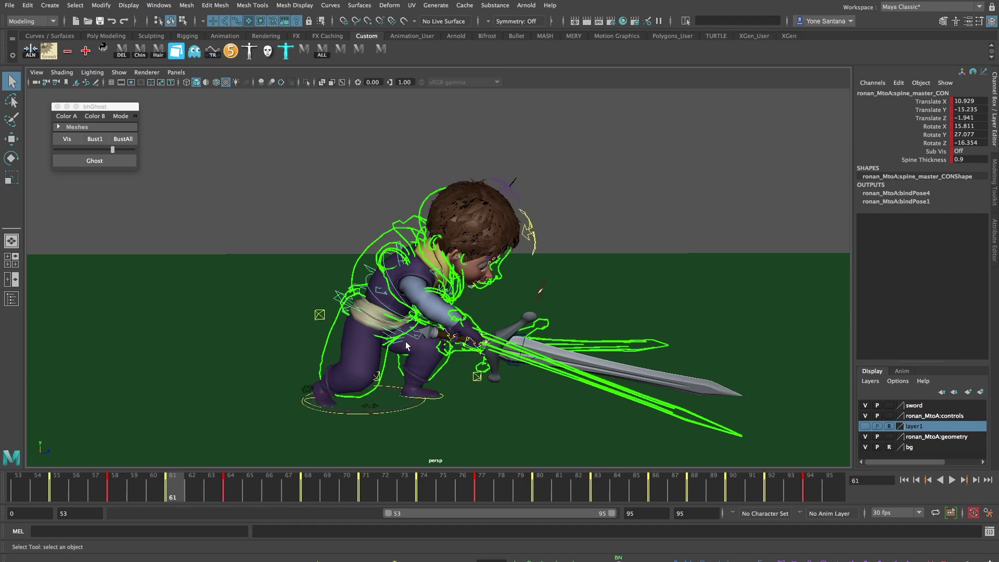
{"action": "left_click_drag", "start_coordinate": [408, 338], "coordinate": [359, 329], "text": "alt"}
{"action": "right_click_drag", "start_coordinate": [360, 329], "coordinate": [378, 337], "text": "alt"}
{"action": "key", "text": "w"}
{"action": "left_click_drag", "start_coordinate": [366, 314], "coordinate": [355, 316]}
{"action": "mouse_move", "coordinate": [354, 316]}
{"action": "left_mouse_down", "text": "alt"}
{"action": "mouse_move", "coordinate": [346, 357]}
{"action": "mouse_move", "coordinate": [281, 319]}
{"action": "mouse_move", "coordinate": [383, 317]}
{"action": "mouse_move", "coordinate": [373, 318]}
{"action": "left_mouse_up", "text": "alt"}
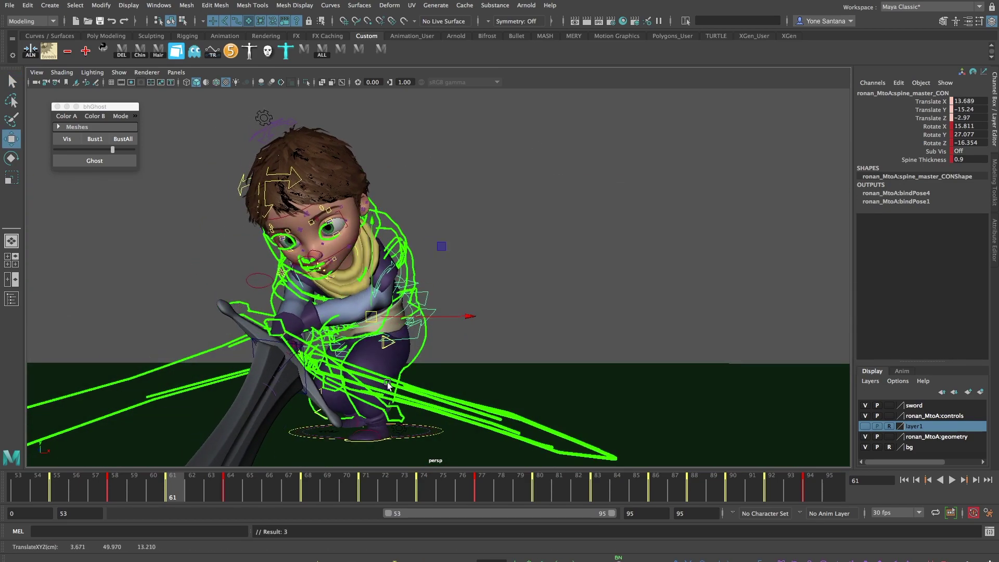
Step: Select two upper-body controls together on frame 61 and rotate them against the ghost outlines
{"action": "left_click_drag", "start_coordinate": [380, 384], "coordinate": [459, 370], "text": "alt"}
{"action": "left_click", "coordinate": [407, 258]}
{"action": "left_click", "coordinate": [394, 246], "text": "shift"}
{"action": "key", "text": "e"}
{"action": "left_click_drag", "start_coordinate": [495, 188], "coordinate": [492, 307]}
{"action": "left_click_drag", "start_coordinate": [518, 217], "coordinate": [513, 237]}
Step: Rotate the head controls on frame 61, bringing the head sub control to about X -37.5, Y 13.5, Z 0.7
{"action": "left_click_drag", "start_coordinate": [466, 285], "coordinate": [512, 270], "text": "alt"}
{"action": "left_click", "coordinate": [502, 339]}
{"action": "left_click_drag", "start_coordinate": [589, 182], "coordinate": [565, 205]}
{"action": "left_click", "coordinate": [607, 213]}
{"action": "left_click", "coordinate": [566, 221]}
Step: Reduce the ghost outline thickness to its minimum and flip between the keyframes around frame 61 to check the pose
{"action": "left_click_drag", "start_coordinate": [112, 150], "coordinate": [56, 149]}
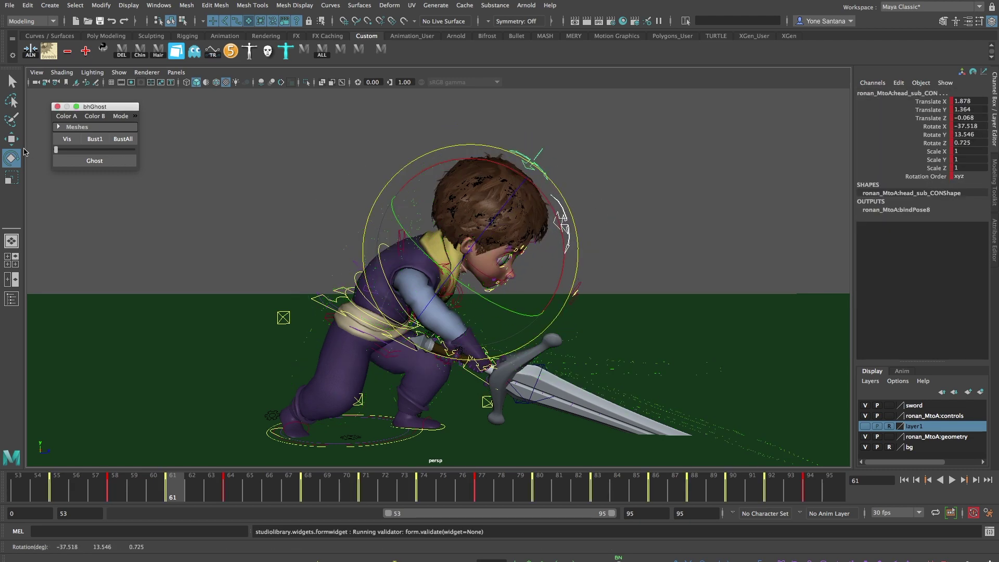
{"action": "key", "text": "comma"}
{"action": "key", "text": "period"}
{"action": "key", "text": "period"}
{"action": "key", "text": "comma"}
{"action": "key", "text": "comma"}
{"action": "key", "text": "period"}
{"action": "key", "text": "period"}
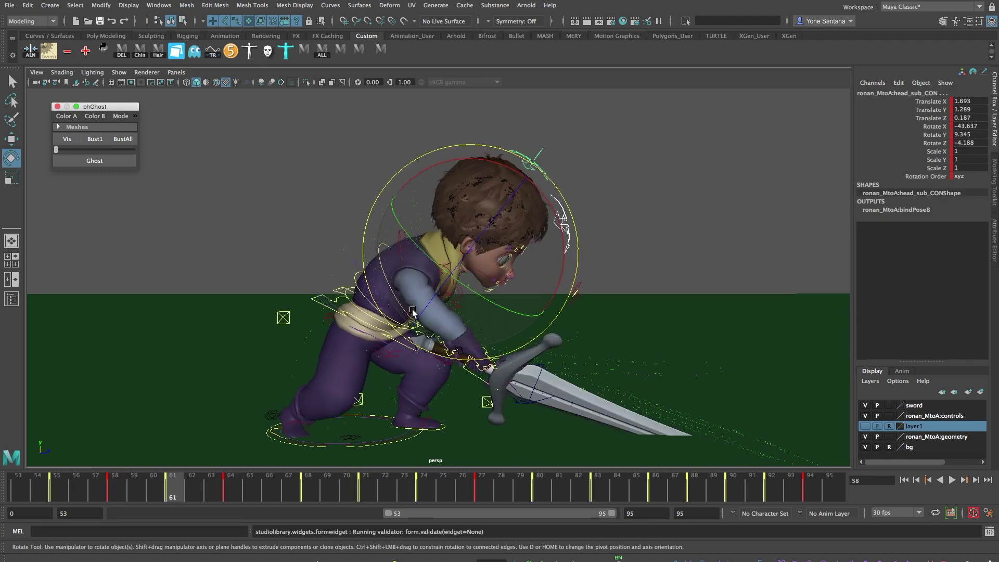
{"action": "key", "text": "comma"}
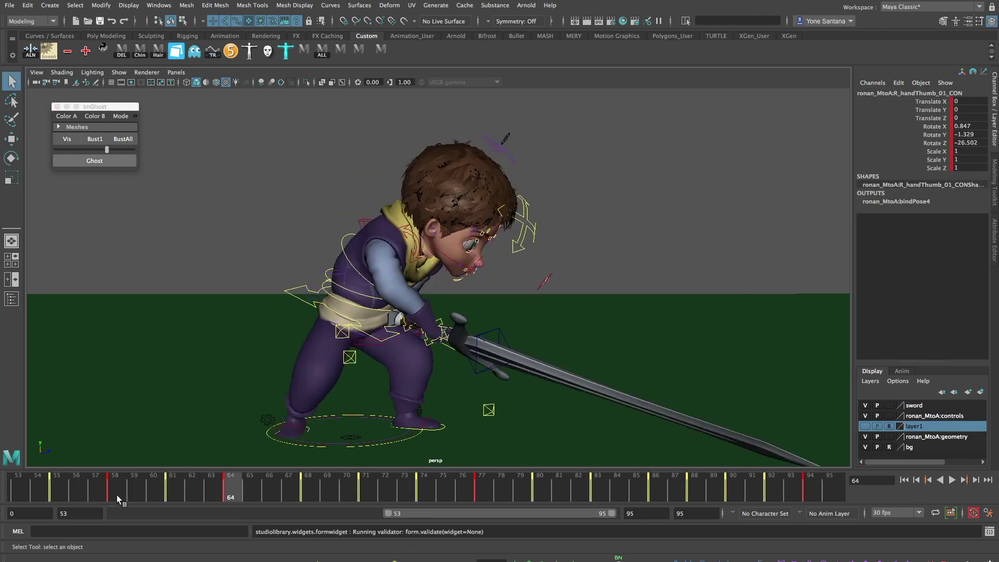
Step: Go to frame 58, hide the rig controls and ghost the pose from a wider angle
{"action": "left_click", "coordinate": [117, 499]}
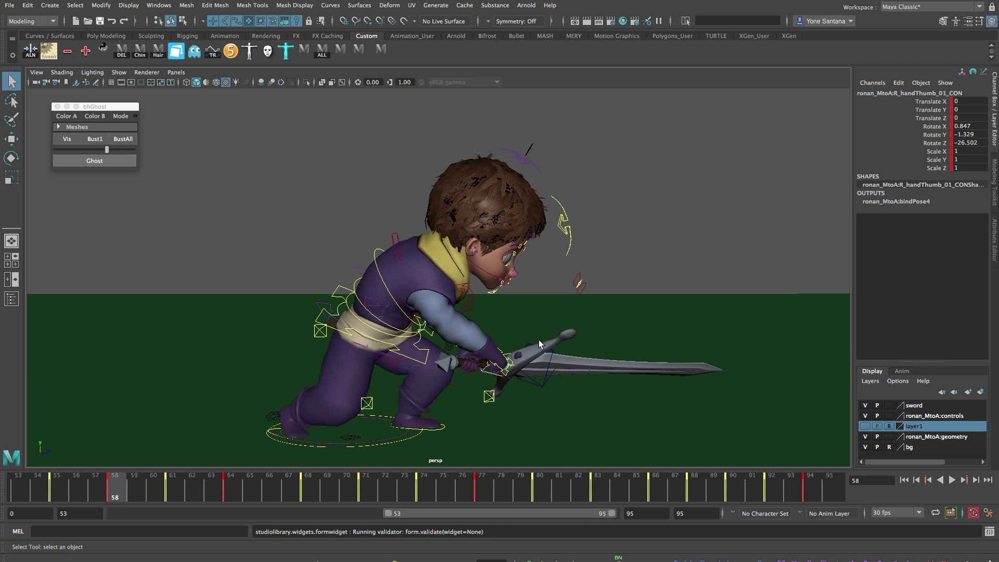
{"action": "left_click_drag", "start_coordinate": [544, 339], "coordinate": [511, 363], "text": "alt"}
{"action": "right_click_drag", "start_coordinate": [510, 363], "coordinate": [401, 315], "text": "alt"}
{"action": "key", "text": "alt+1"}
{"action": "left_click_drag", "start_coordinate": [402, 316], "coordinate": [440, 332], "text": "alt"}
{"action": "left_click", "coordinate": [94, 160]}
Step: Ghost the sword swing poses on frames 68 and 74
{"action": "left_click", "coordinate": [230, 495]}
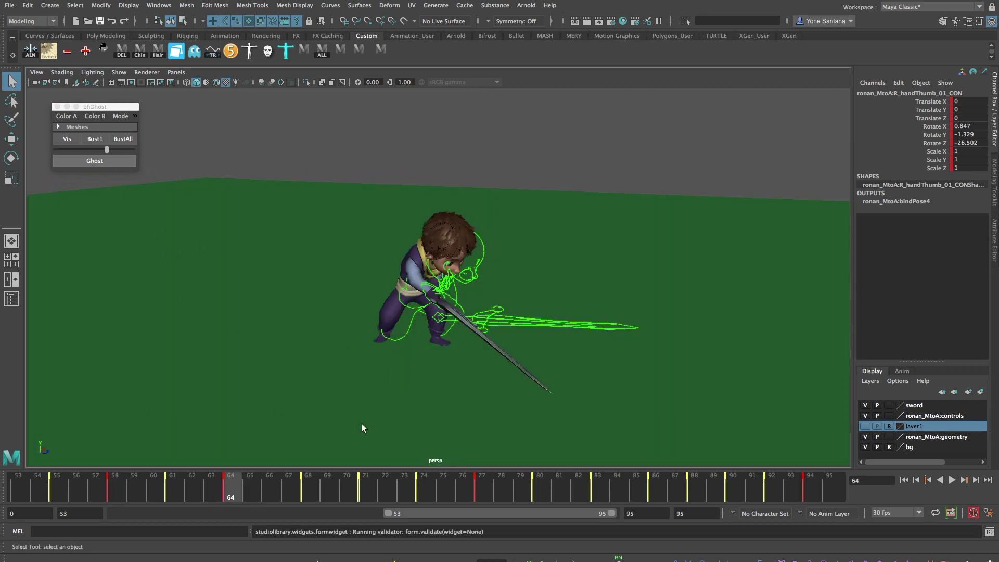
{"action": "key", "text": "period"}
{"action": "left_click", "coordinate": [117, 161]}
{"action": "key", "text": "period"}
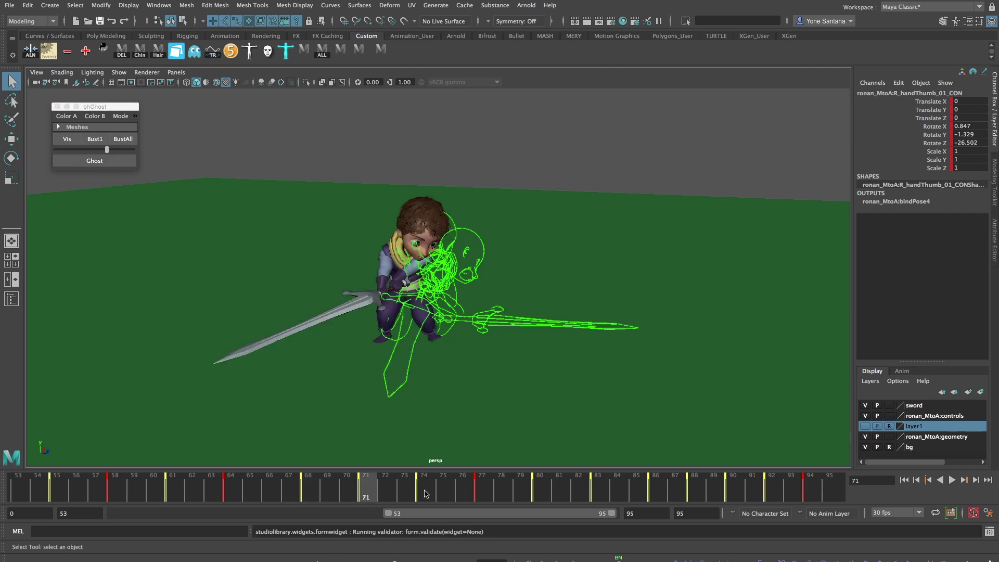
{"action": "left_click", "coordinate": [425, 490]}
{"action": "left_click", "coordinate": [104, 161]}
Step: Ghost the sword swing poses on frames 80 and 86 and view the ghosted arc from another angle
{"action": "left_click", "coordinate": [537, 494]}
{"action": "left_click", "coordinate": [94, 160]}
{"action": "left_click", "coordinate": [656, 491]}
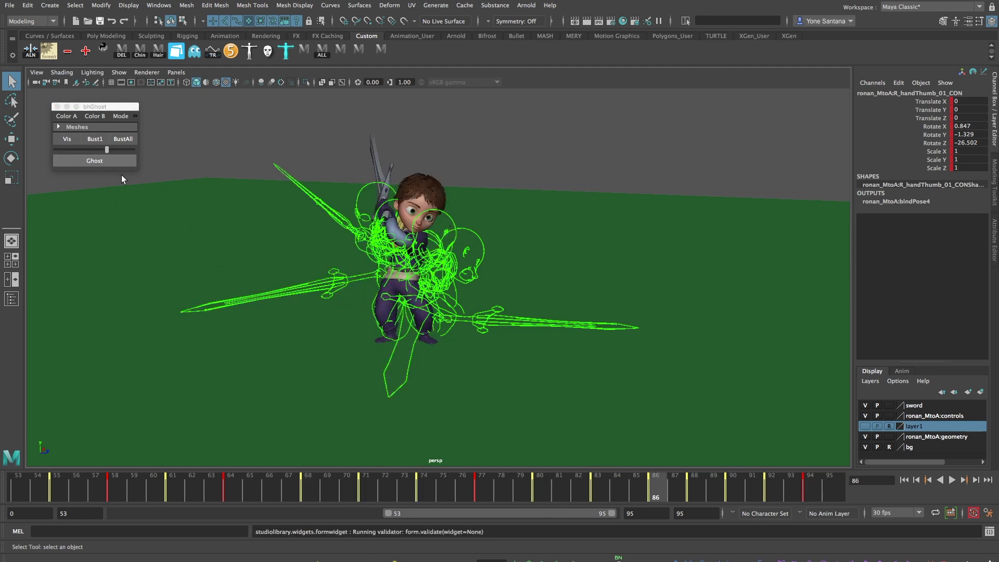
{"action": "left_click", "coordinate": [94, 160]}
{"action": "left_click_drag", "start_coordinate": [345, 353], "coordinate": [470, 363], "text": "alt"}
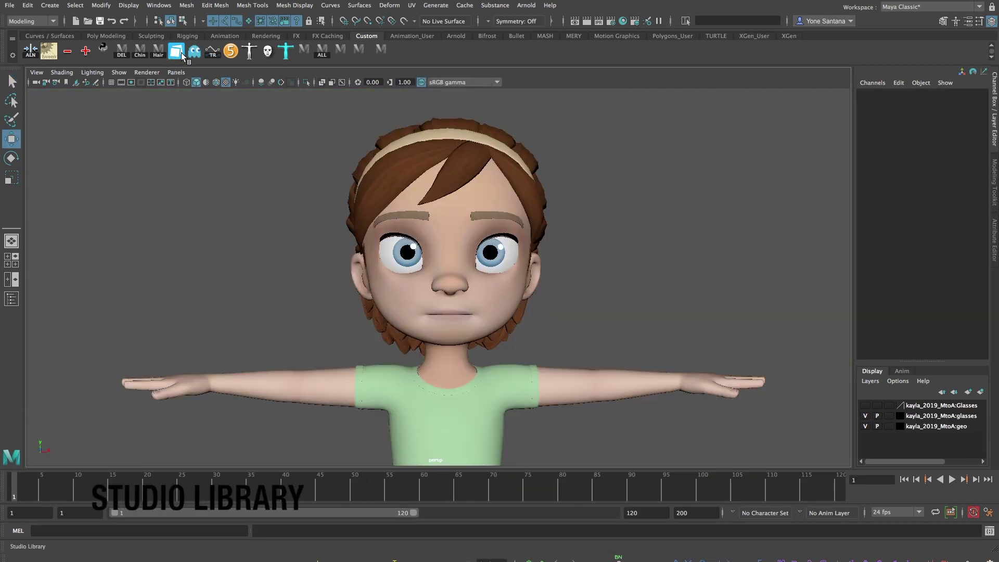
Step: Open Studio Library, place its window beside the character's face and try to load Smile.pose
{"action": "left_click", "coordinate": [173, 58]}
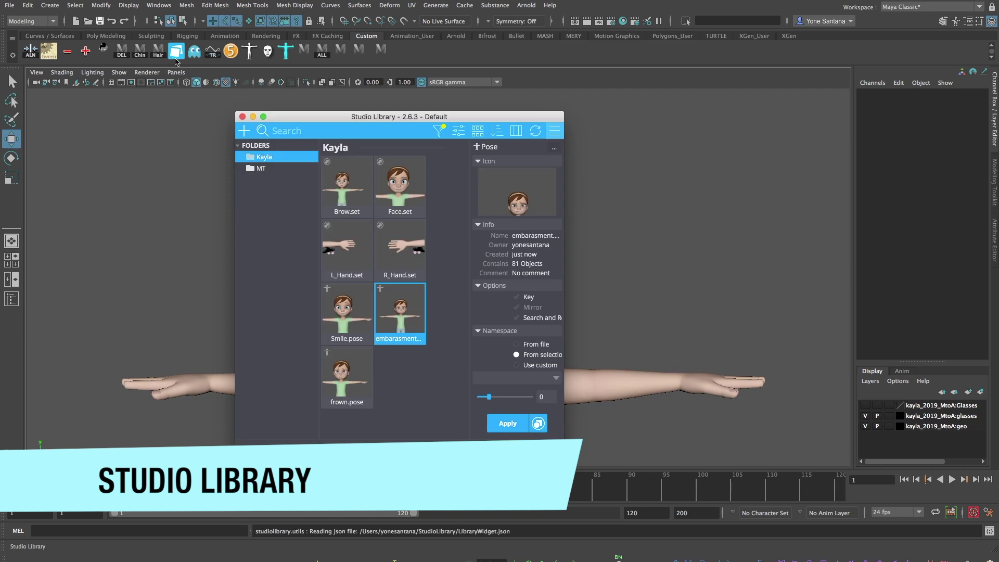
{"action": "left_click_drag", "start_coordinate": [346, 107], "coordinate": [737, 114]}
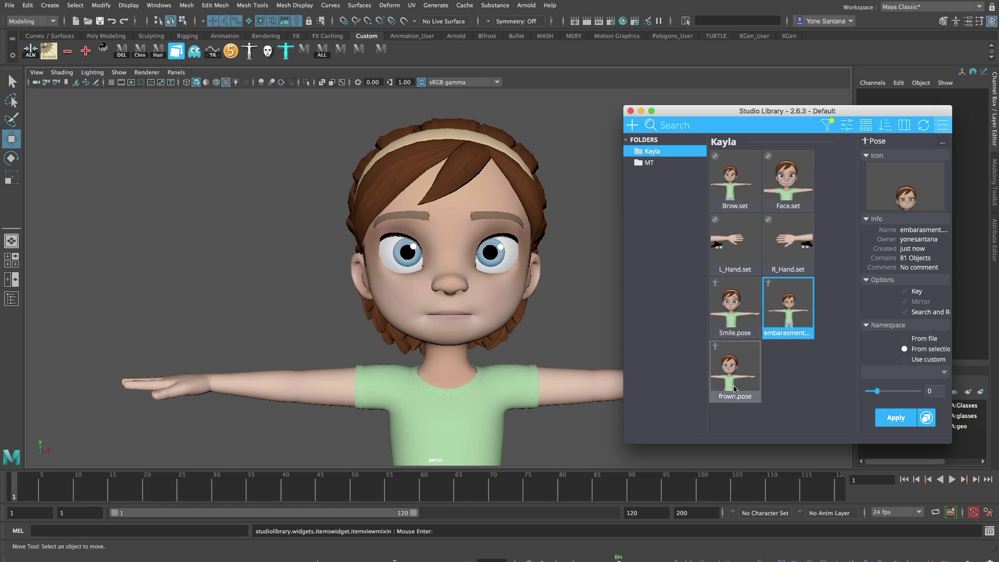
{"action": "double_click", "coordinate": [731, 310]}
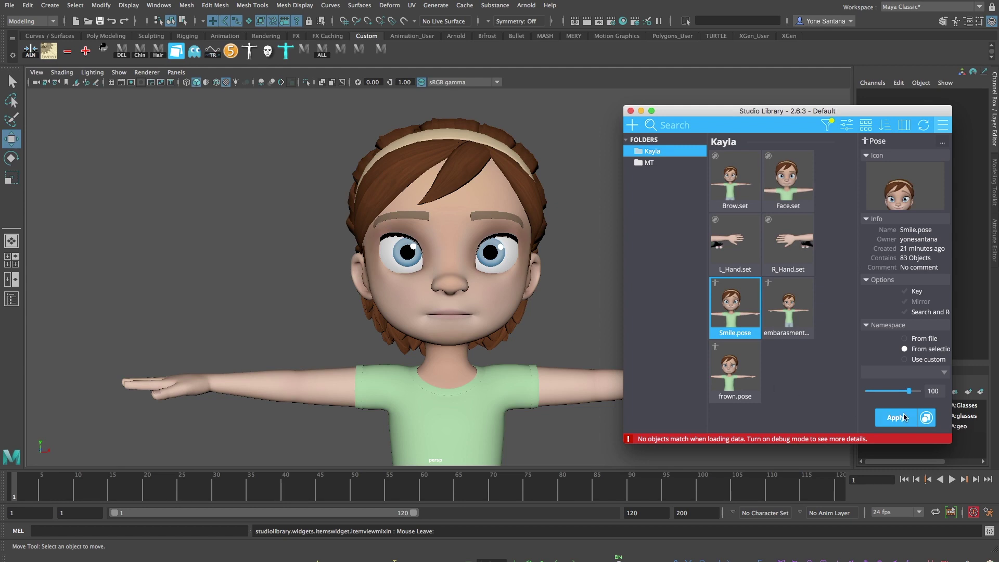
Step: Select the character's face controls through the saved Kayla selection sets and apply Smile.pose at 100
{"action": "left_click", "coordinate": [928, 423]}
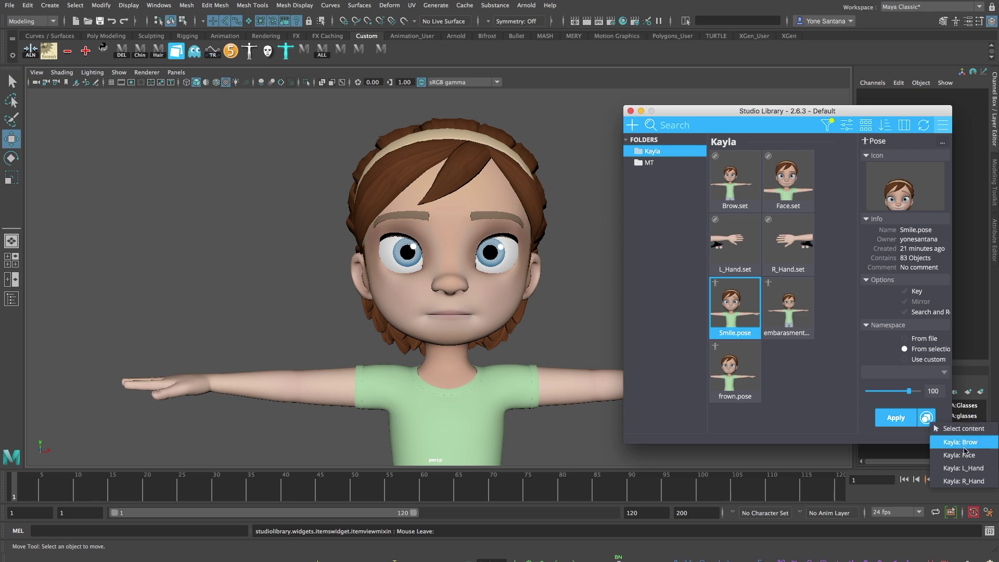
{"action": "left_click", "coordinate": [964, 480]}
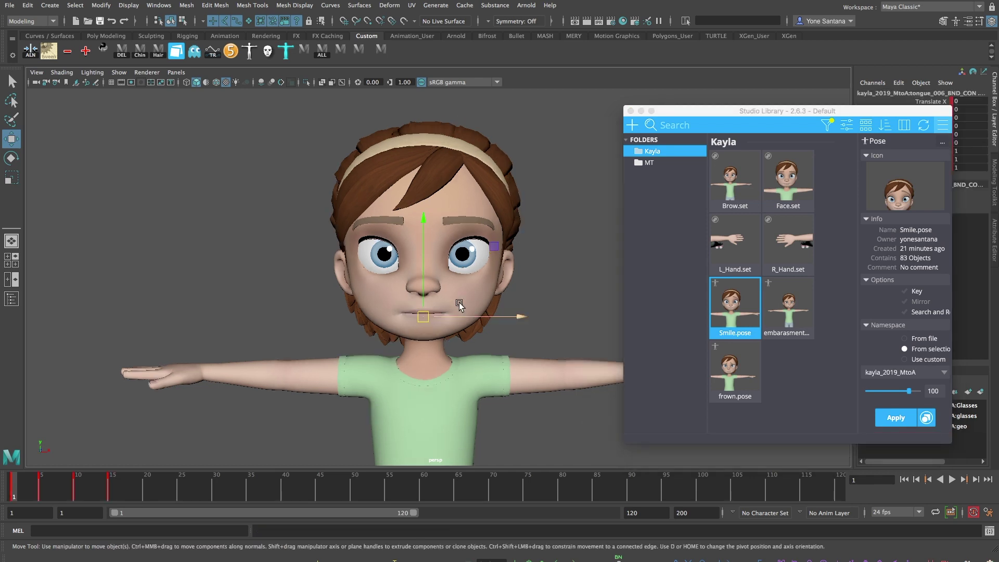
{"action": "key", "text": "q"}
{"action": "double_click", "coordinate": [741, 311]}
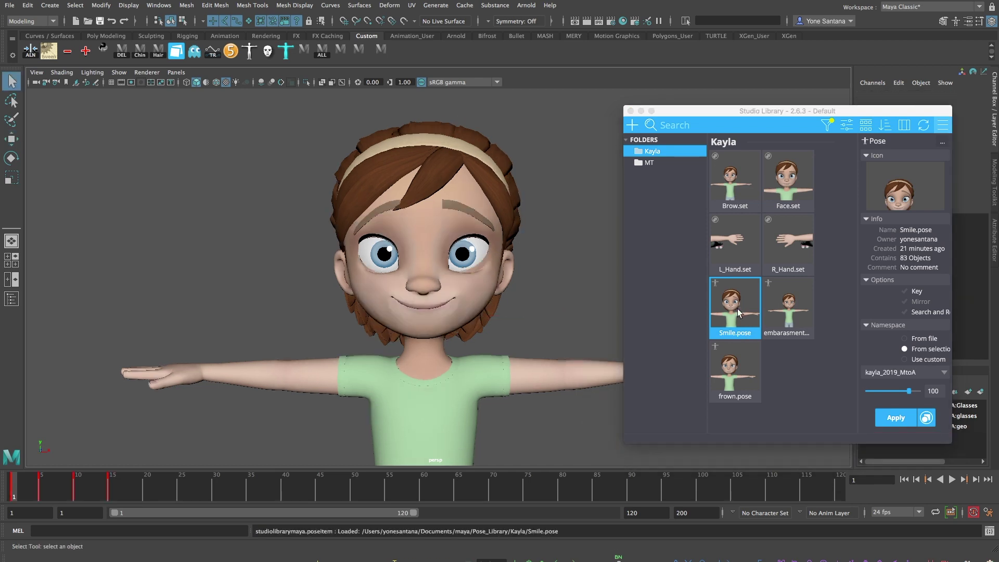
Step: Apply the frown and embarasment poses to the face and blend Smile.pose into the expression
{"action": "left_click_drag", "start_coordinate": [739, 309], "coordinate": [726, 335]}
{"action": "double_click", "coordinate": [745, 370]}
{"action": "double_click", "coordinate": [791, 321]}
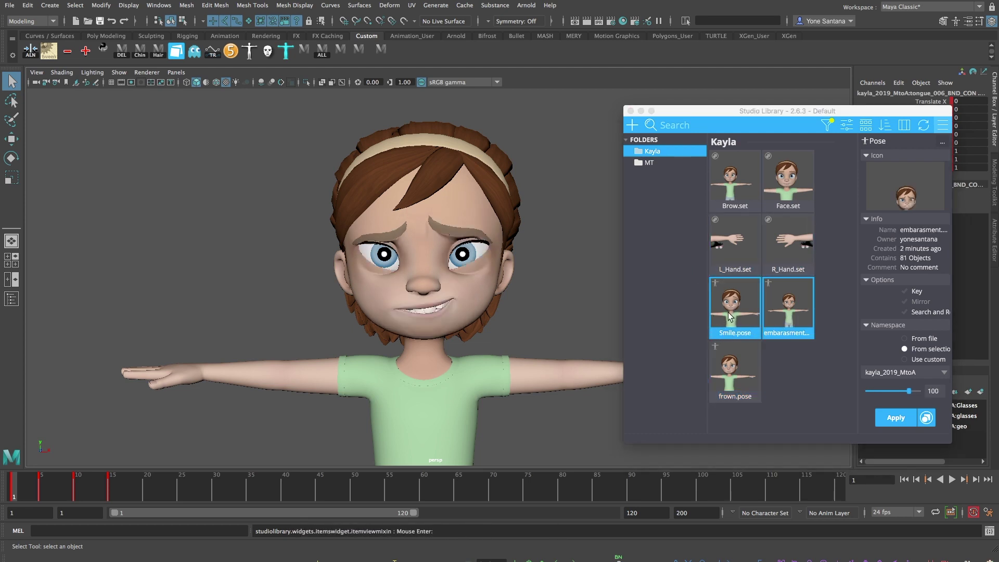
{"action": "middle_click_drag", "start_coordinate": [729, 317], "coordinate": [748, 325]}
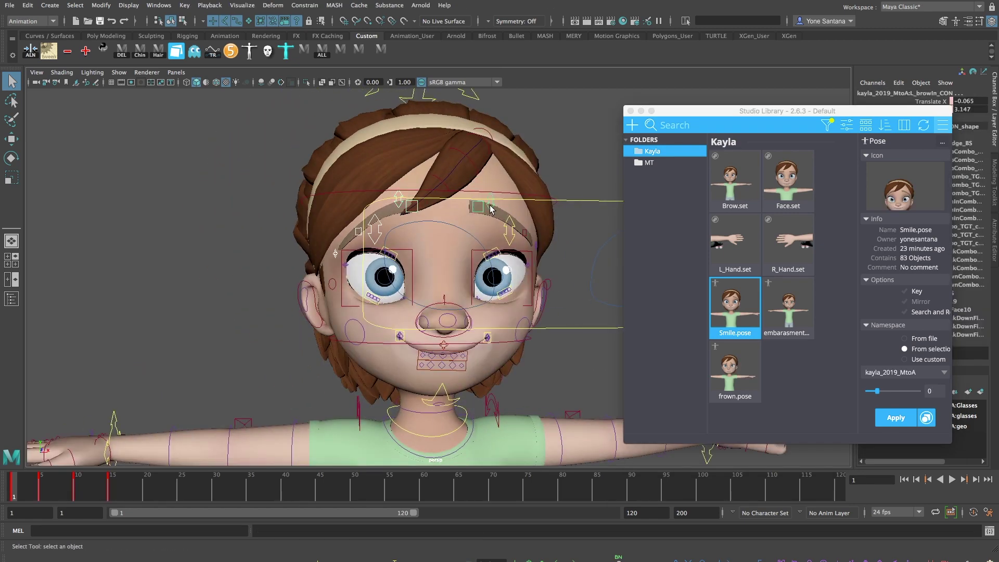
Step: Select the controls stored in Smile.pose and blend frown.pose into the facial expression
{"action": "left_click", "coordinate": [537, 245]}
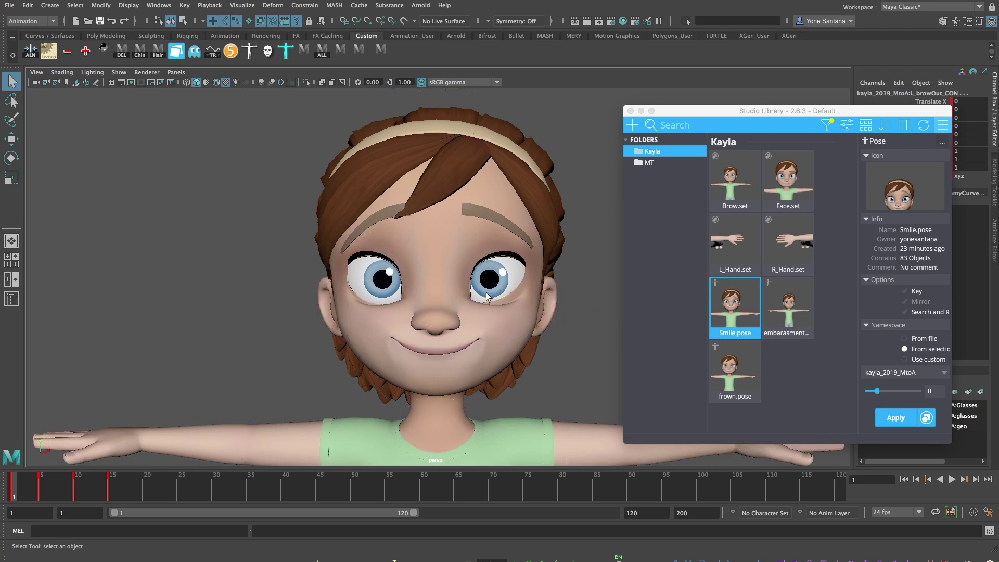
{"action": "left_click", "coordinate": [927, 418]}
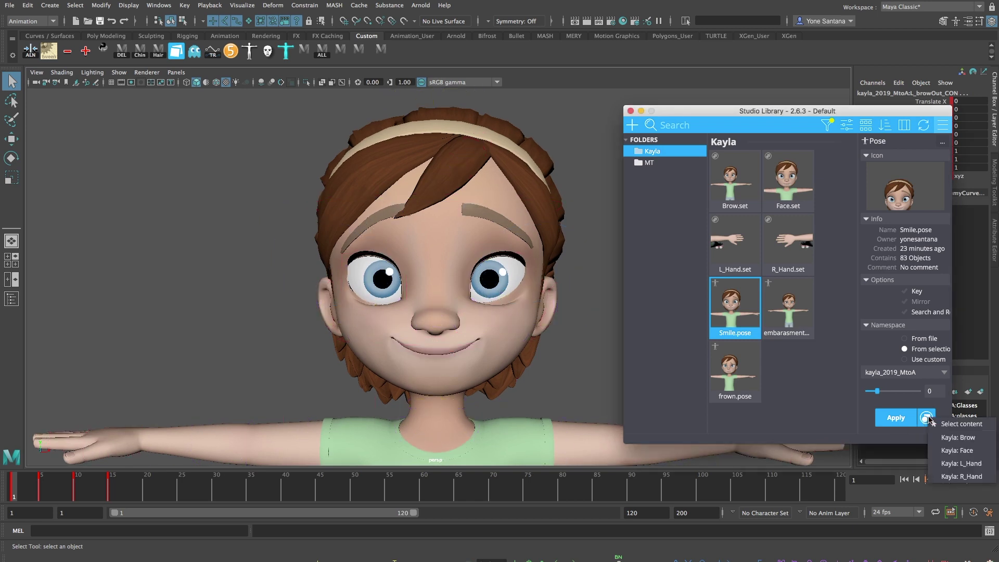
{"action": "left_click", "coordinate": [957, 424]}
{"action": "left_click", "coordinate": [726, 377]}
{"action": "middle_click_drag", "start_coordinate": [727, 377], "coordinate": [787, 378]}
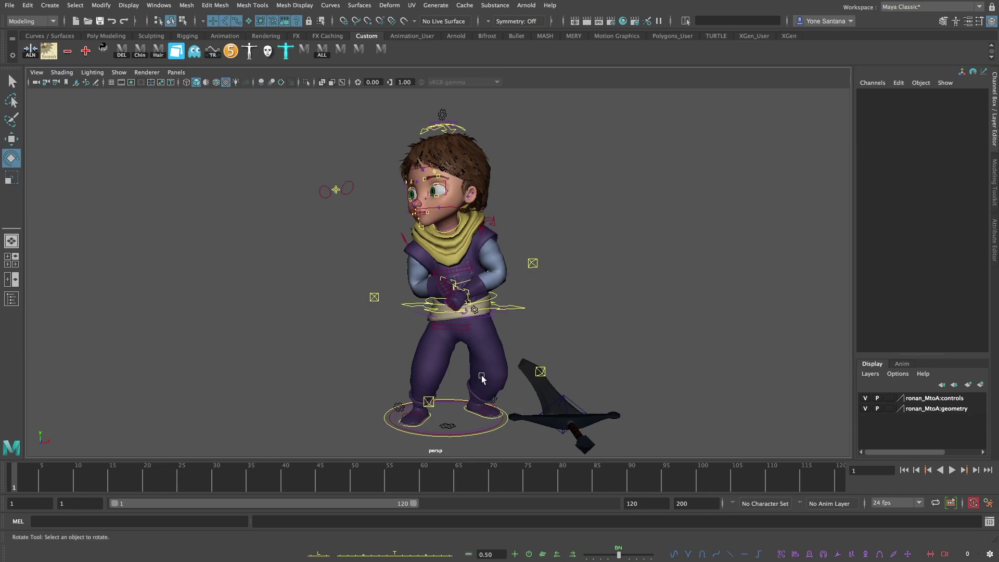
Step: Show the quick selection sets and select the character's spine controls from the hips up to the chest
{"action": "left_click", "coordinate": [781, 553]}
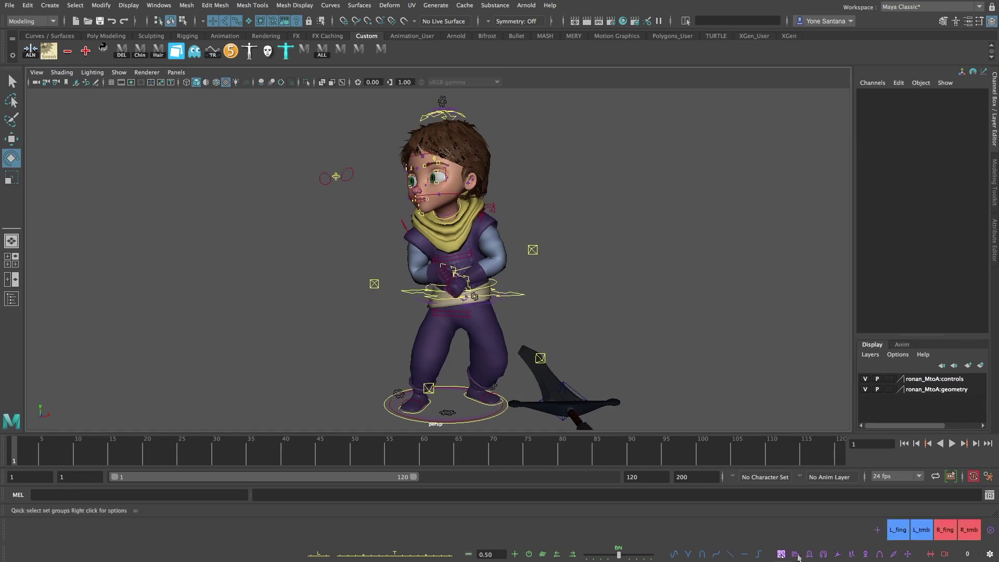
{"action": "left_click_drag", "start_coordinate": [514, 326], "coordinate": [512, 294], "text": "alt"}
{"action": "left_click", "coordinate": [485, 286]}
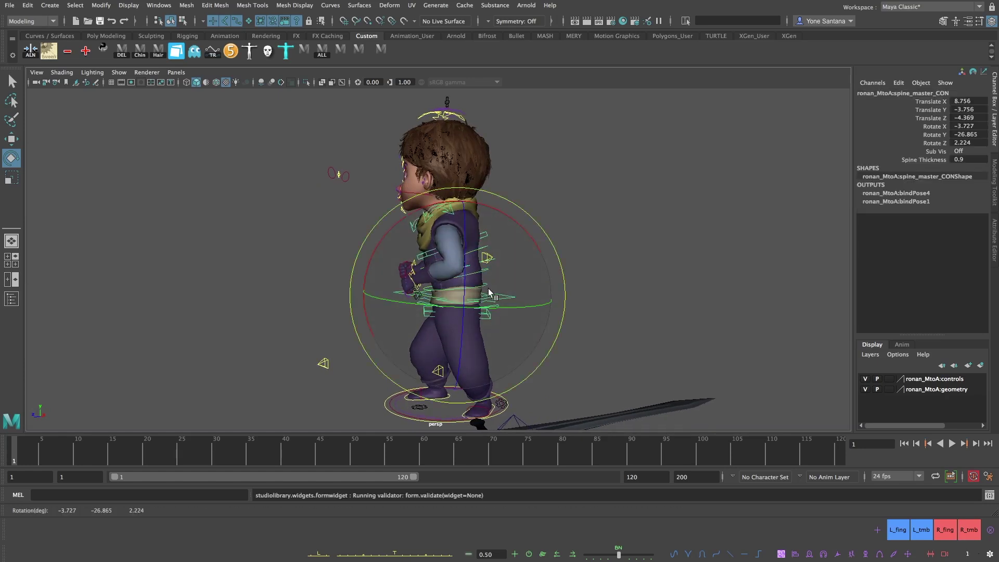
{"action": "key", "text": "q"}
{"action": "left_click", "coordinate": [484, 284]}
{"action": "left_click_drag", "start_coordinate": [480, 283], "coordinate": [430, 260], "text": "alt"}
{"action": "left_click", "coordinate": [482, 255], "text": "shift"}
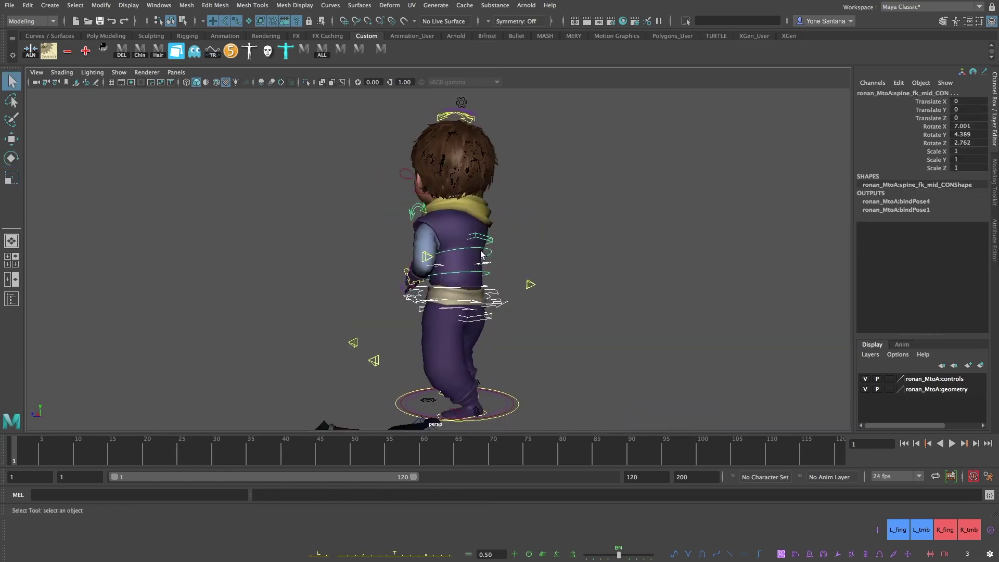
{"action": "left_click", "coordinate": [484, 250]}
{"action": "left_click_drag", "start_coordinate": [463, 290], "coordinate": [587, 310], "text": "alt"}
Step: Save the selected spine controls as a yellow quick selection set named Spine
{"action": "left_click", "coordinate": [878, 530]}
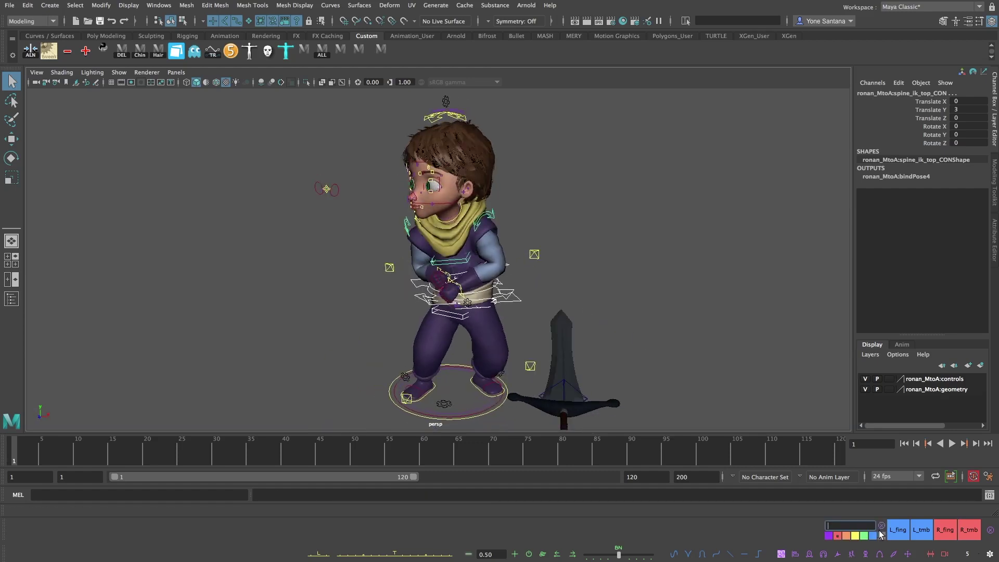
{"action": "left_click", "coordinate": [855, 537]}
{"action": "type", "text": "Spine"}
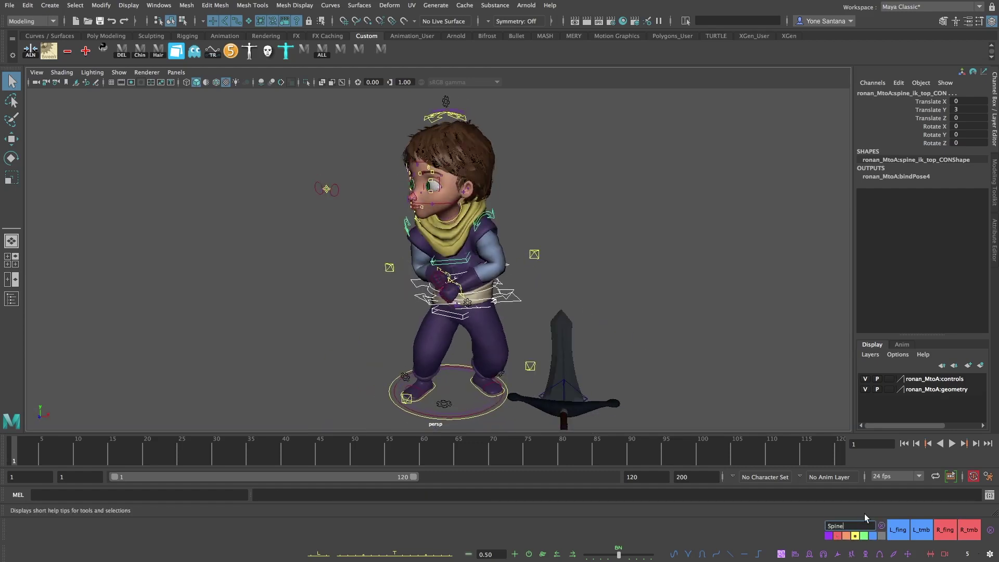
{"action": "key", "text": "Return"}
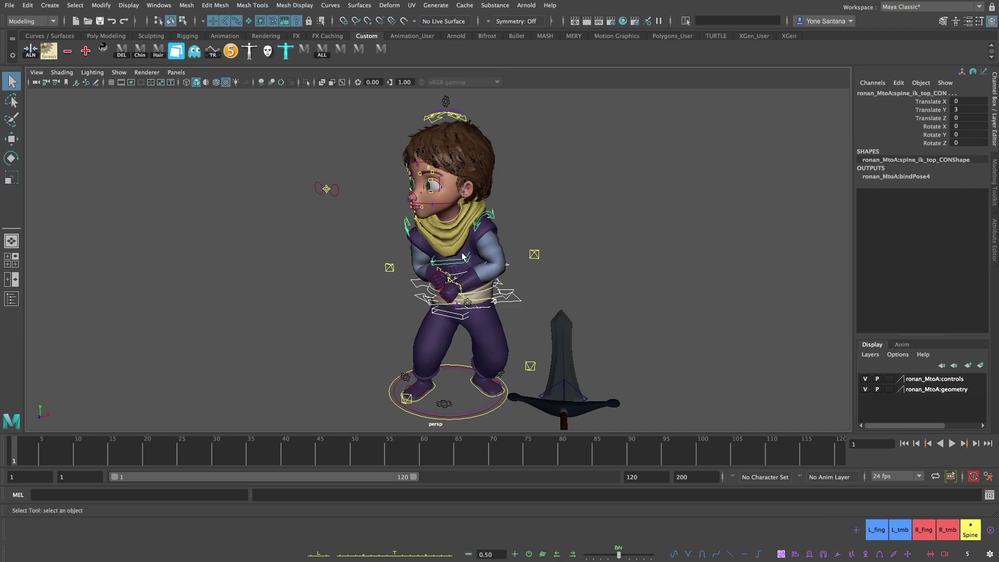
Step: Align the sword control to the character's right hand control
{"action": "key", "text": "e"}
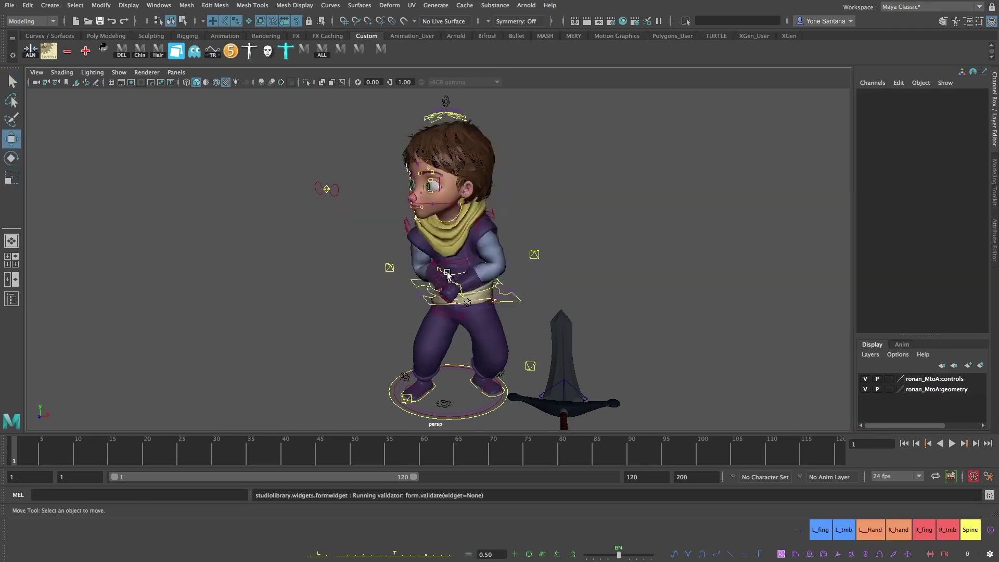
{"action": "left_click", "coordinate": [448, 274]}
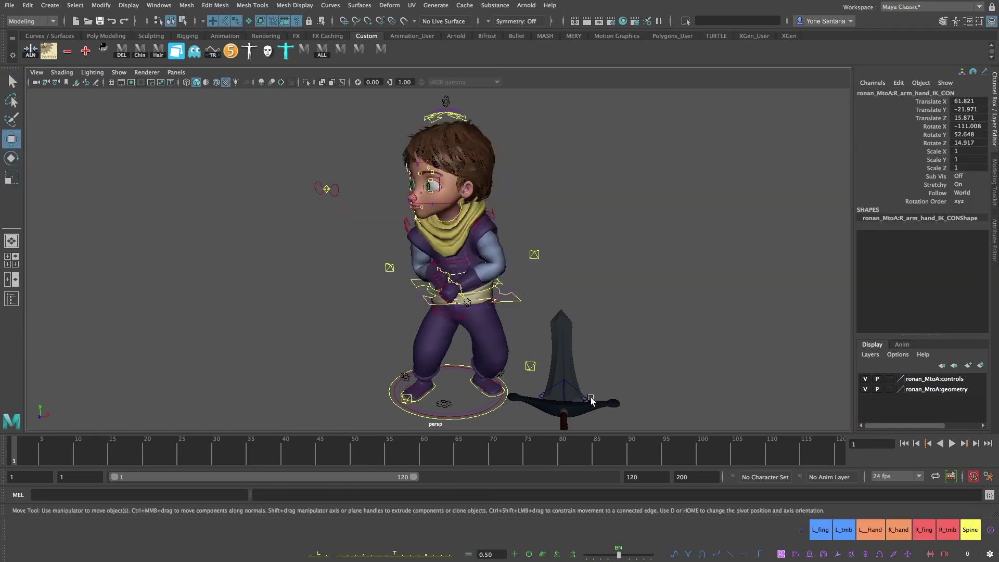
{"action": "middle_click_drag", "start_coordinate": [591, 398], "coordinate": [588, 378], "text": "alt"}
{"action": "left_click", "coordinate": [572, 368]}
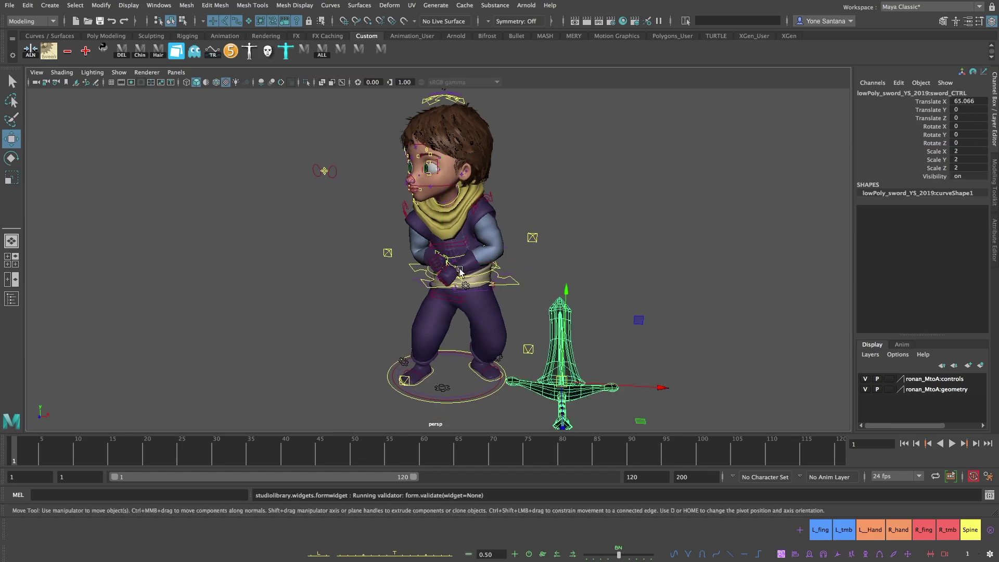
{"action": "left_click", "coordinate": [447, 260]}
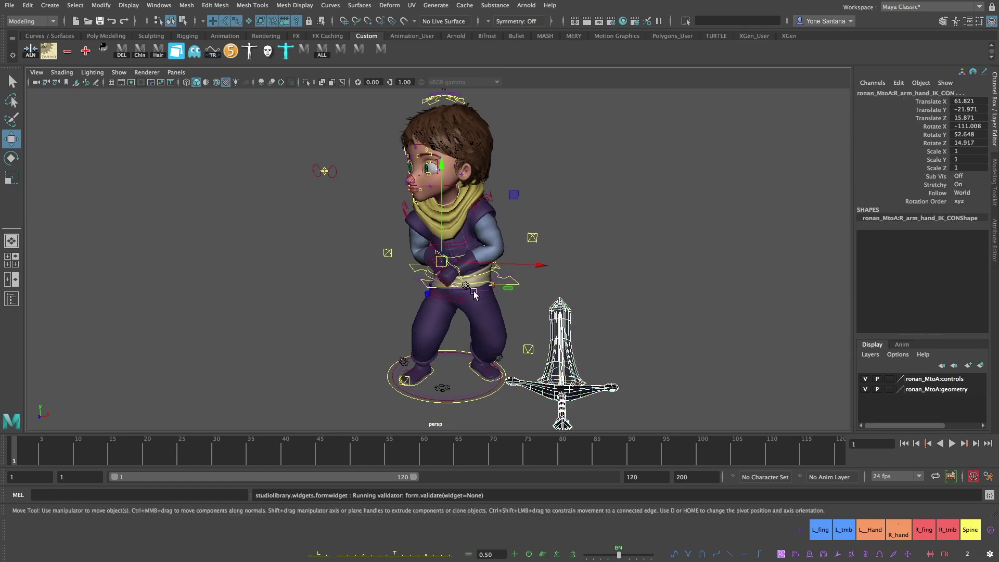
{"action": "left_click", "coordinate": [795, 555]}
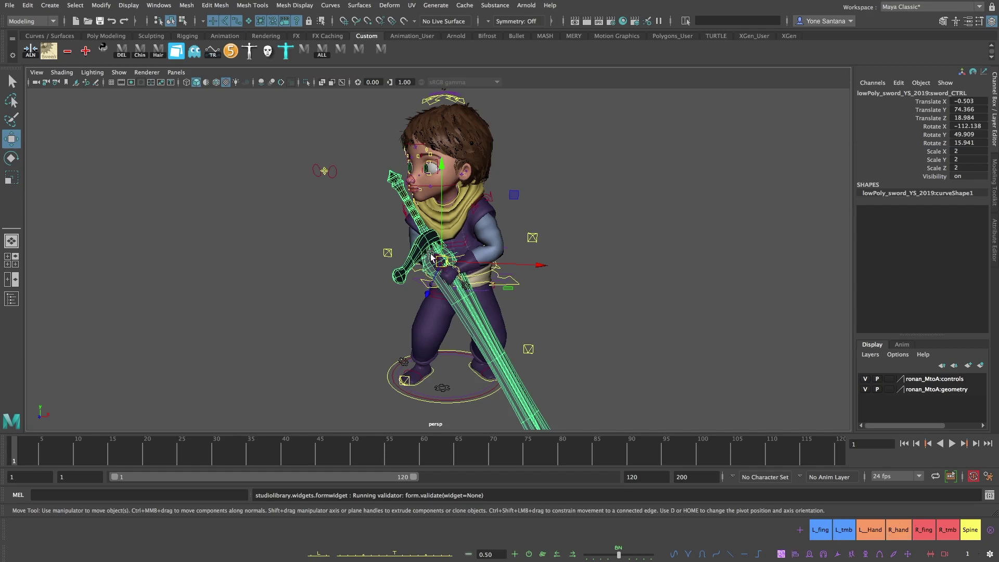
Step: Rotate and move the sword so its grip sits in both hands with the blade pointing upward
{"action": "key", "text": "e"}
{"action": "left_click_drag", "start_coordinate": [464, 191], "coordinate": [510, 294]}
{"action": "key", "text": "w"}
{"action": "left_click_drag", "start_coordinate": [437, 243], "coordinate": [391, 227]}
{"action": "left_click_drag", "start_coordinate": [472, 300], "coordinate": [476, 322]}
{"action": "scroll", "coordinate": [484, 298], "scroll_direction": "up", "scroll_amount": 6}
{"action": "left_click_drag", "start_coordinate": [384, 169], "coordinate": [363, 174]}
{"action": "key", "text": "e"}
{"action": "left_click_drag", "start_coordinate": [292, 224], "coordinate": [354, 234]}
{"action": "left_click_drag", "start_coordinate": [359, 271], "coordinate": [522, 246], "text": "alt"}
{"action": "scroll", "coordinate": [464, 207], "scroll_direction": "down", "scroll_amount": 2}
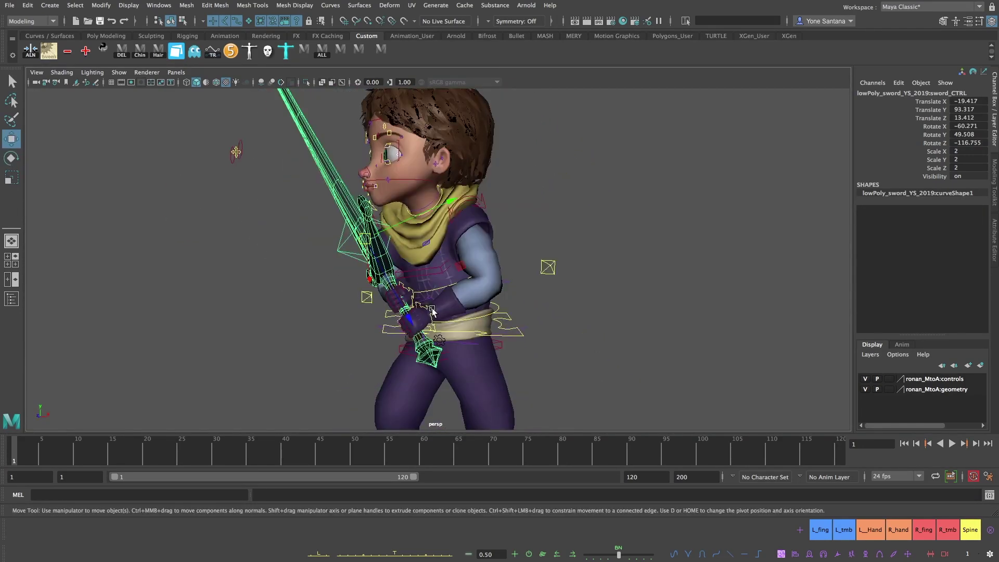
Step: Select the sword together with both hand controls and create a temporary custom pivot for them
{"action": "left_click", "coordinate": [433, 312], "text": "shift"}
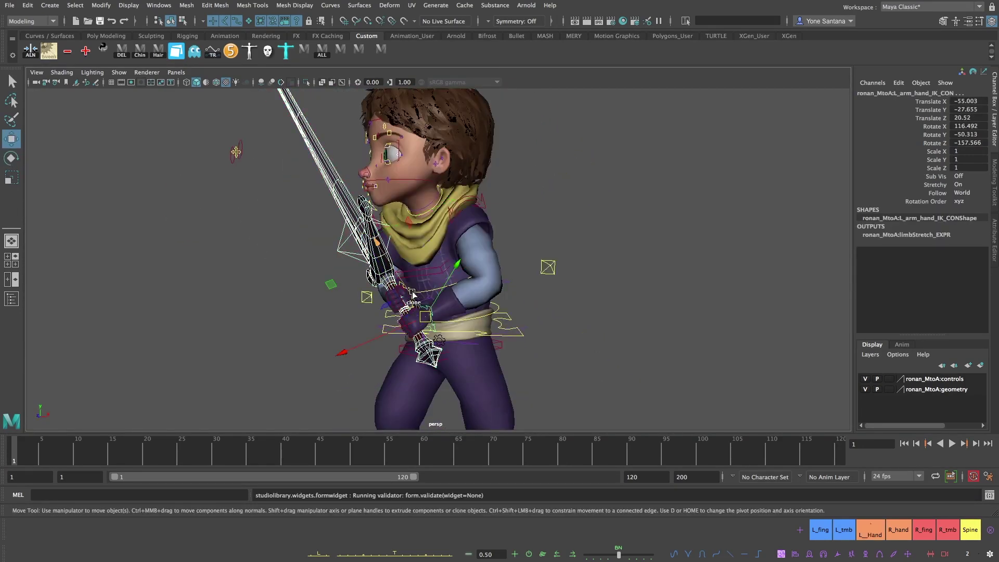
{"action": "key", "text": "q"}
{"action": "scroll", "coordinate": [429, 323], "scroll_direction": "up", "scroll_amount": 5}
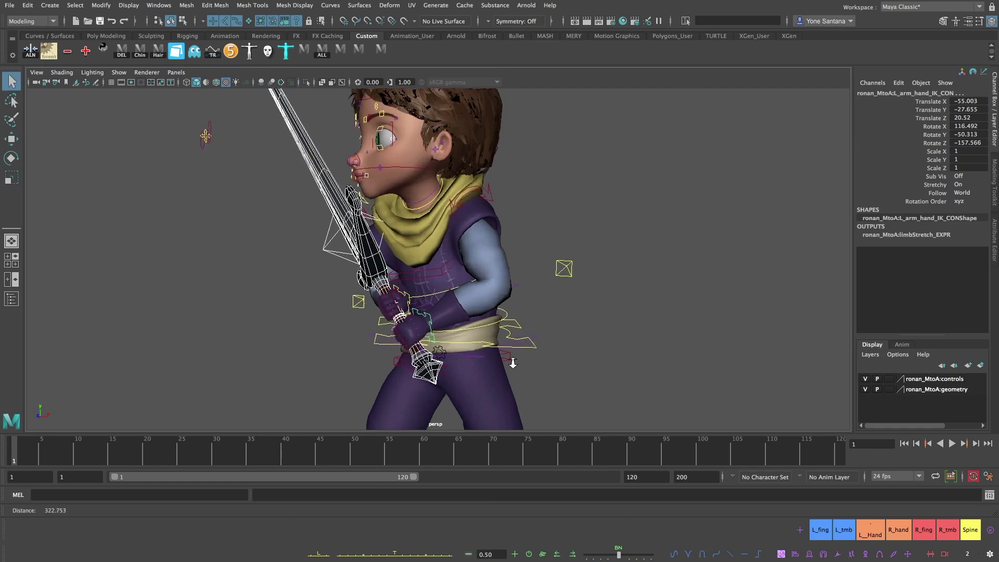
{"action": "left_click", "coordinate": [397, 310]}
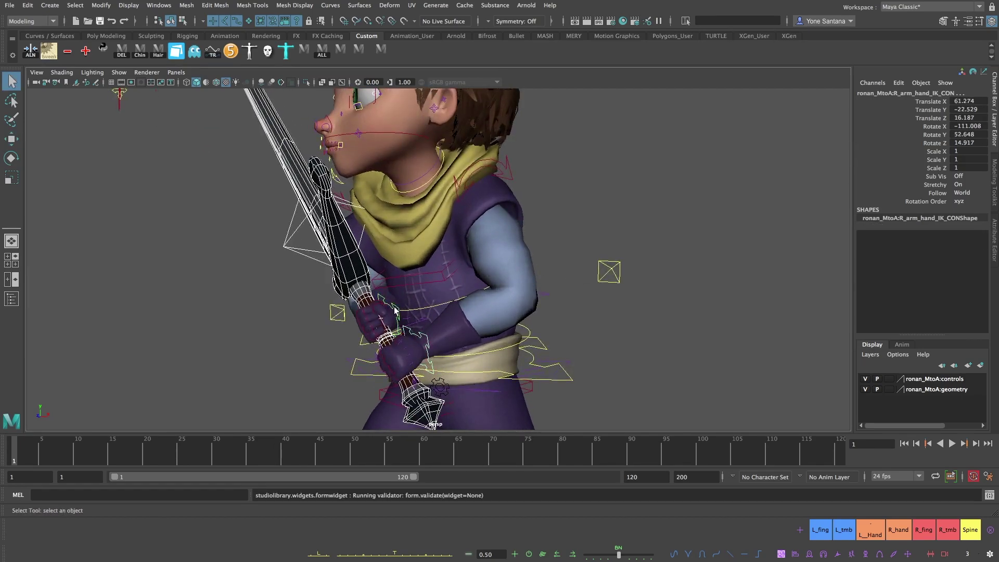
{"action": "left_click", "coordinate": [838, 555]}
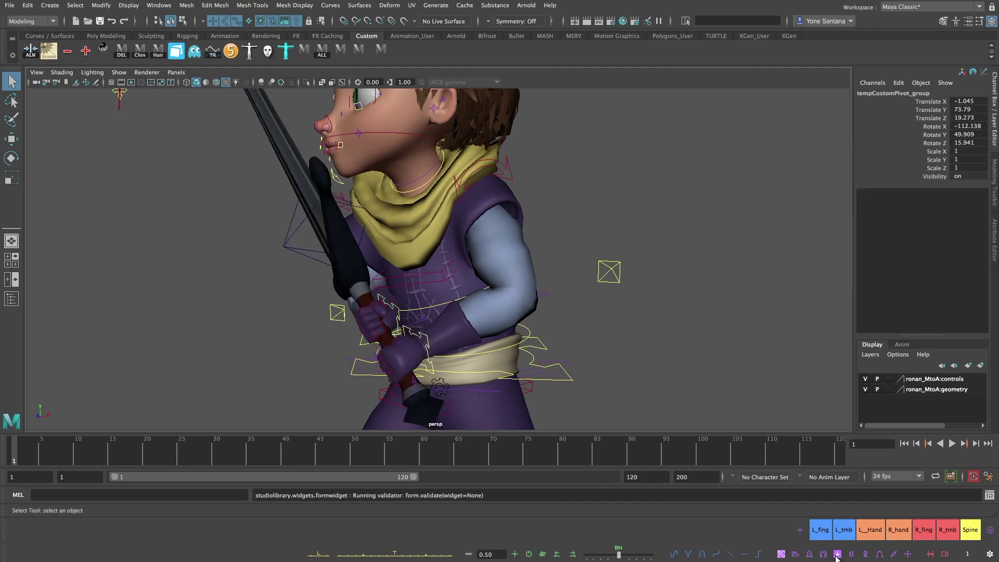
Step: Move the sword and hands forward together and try rotating them about the temporary pivot
{"action": "left_click_drag", "start_coordinate": [389, 320], "coordinate": [335, 330]}
{"action": "key", "text": "e"}
{"action": "left_click_drag", "start_coordinate": [234, 235], "coordinate": [379, 307], "text": "alt"}
{"action": "scroll", "coordinate": [284, 260], "scroll_direction": "down", "scroll_amount": 5}
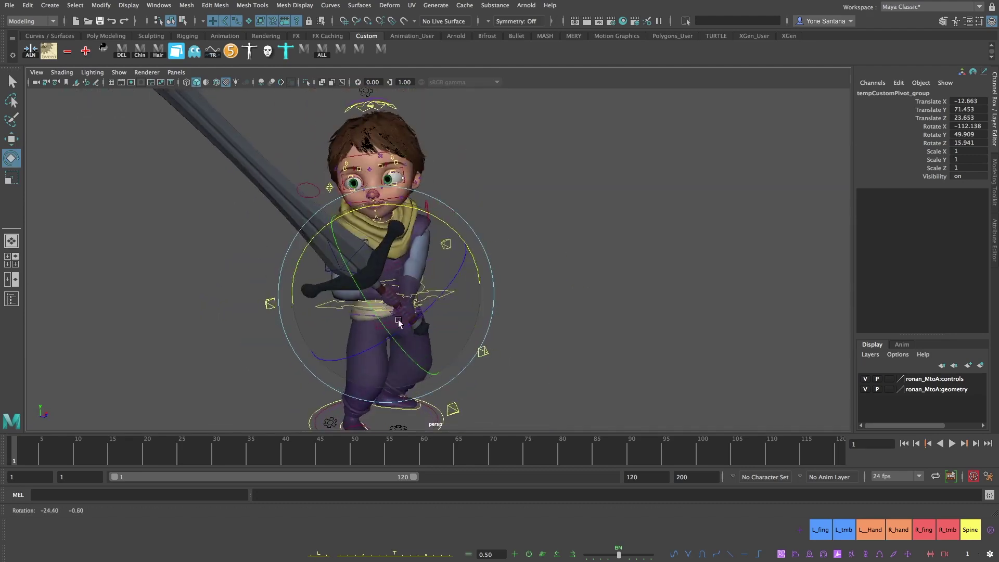
{"action": "scroll", "coordinate": [380, 307], "scroll_direction": "down", "scroll_amount": 3}
{"action": "left_click_drag", "start_coordinate": [454, 205], "coordinate": [492, 250]}
{"action": "left_click_drag", "start_coordinate": [432, 306], "coordinate": [333, 294], "text": "alt"}
{"action": "left_click_drag", "start_coordinate": [447, 277], "coordinate": [458, 201]}
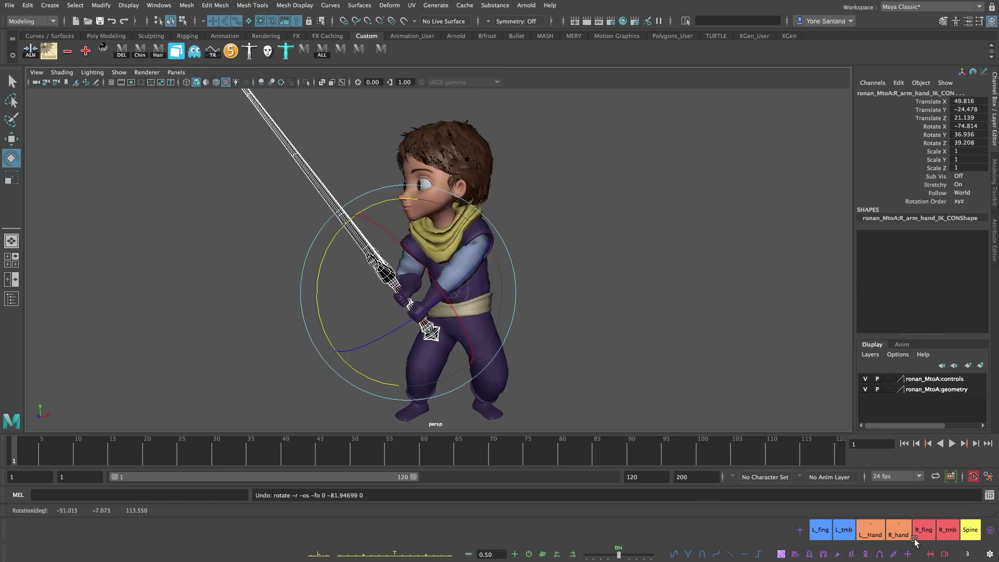
Step: Turn on Auto Save in the aTools preferences and look over the remaining aTools options
{"action": "left_click", "coordinate": [990, 556]}
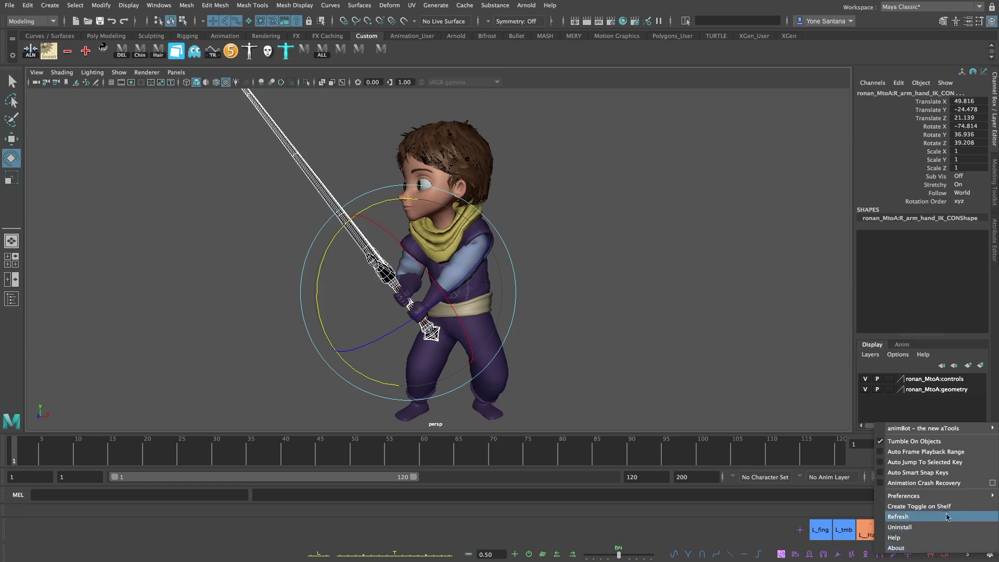
{"action": "mouse_move", "coordinate": [940, 502]}
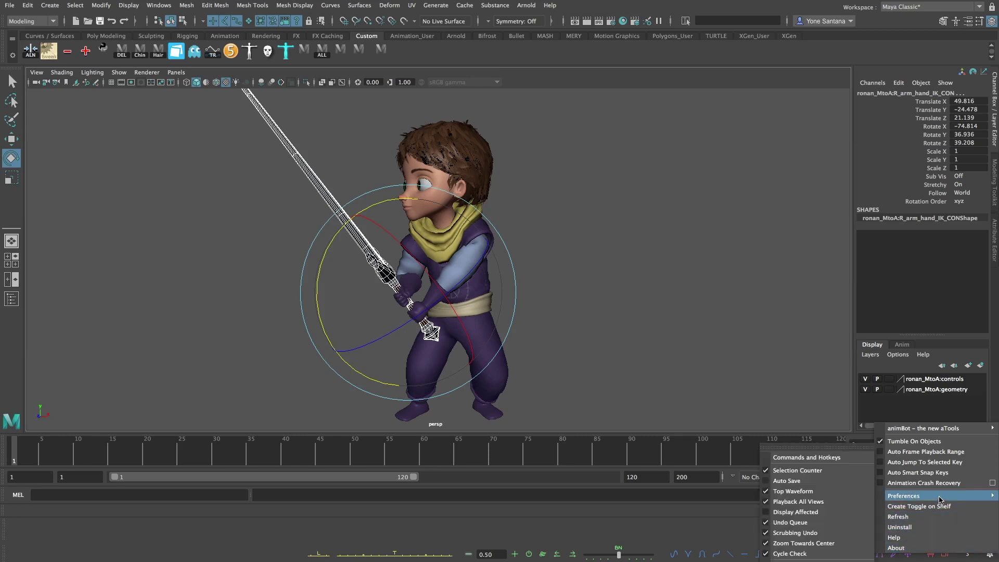
{"action": "left_click", "coordinate": [804, 482]}
{"action": "left_click", "coordinate": [989, 556]}
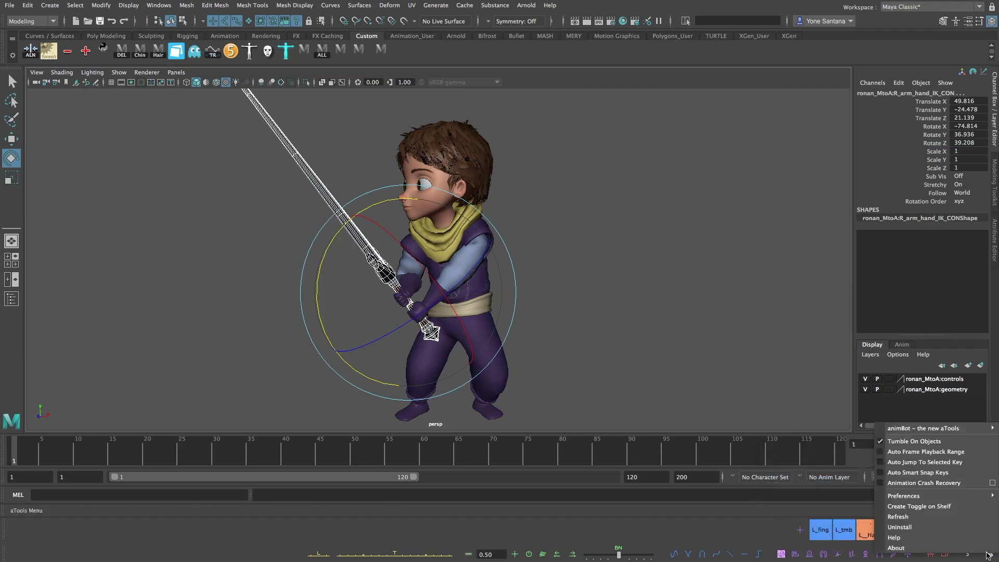
{"action": "mouse_move", "coordinate": [916, 496]}
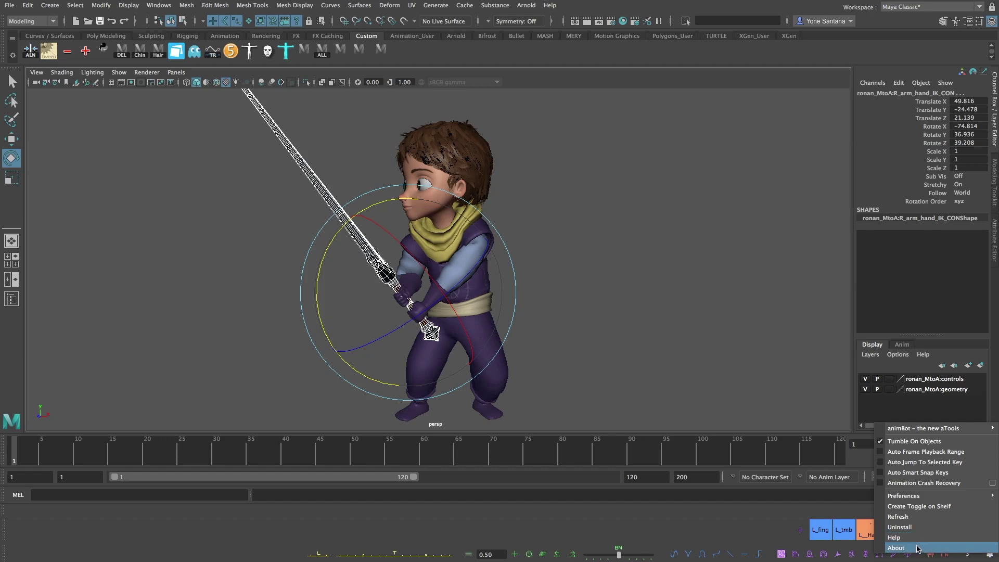
{"action": "mouse_move", "coordinate": [942, 427]}
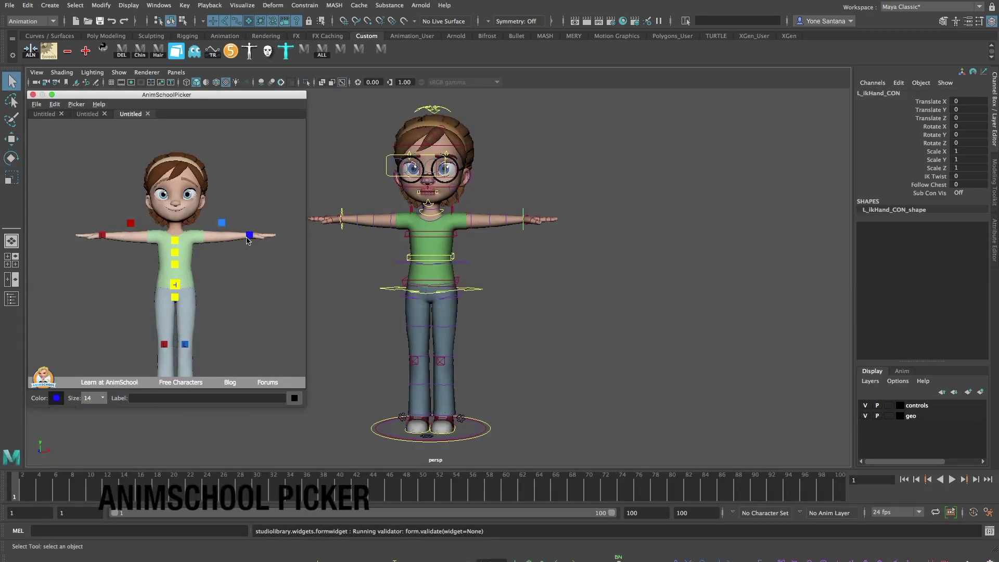
Step: Select the left elbow and spine controls through AnimSchool Picker, clear the selection and hide the rig controls in the viewport
{"action": "left_click", "coordinate": [220, 224]}
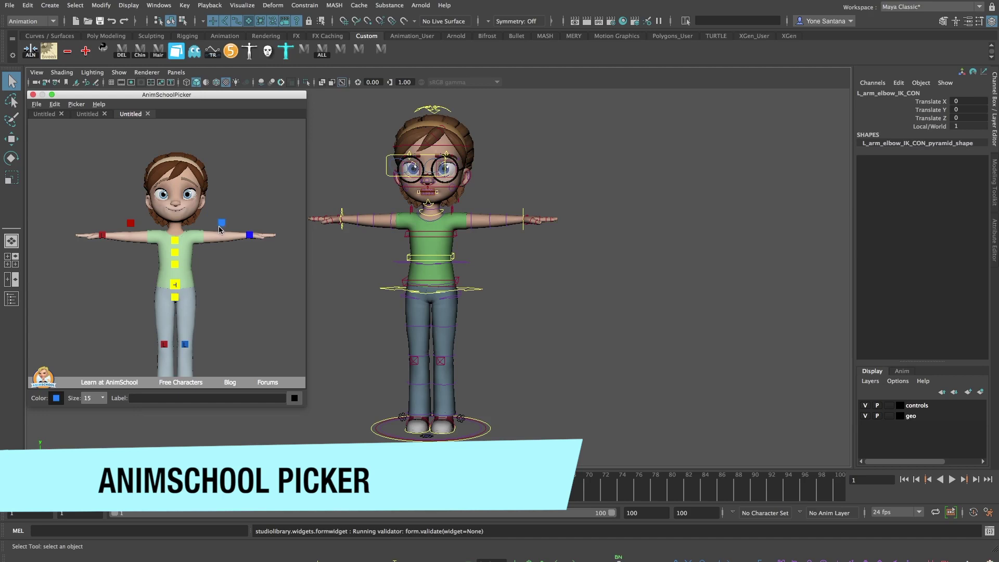
{"action": "left_click", "coordinate": [176, 241]}
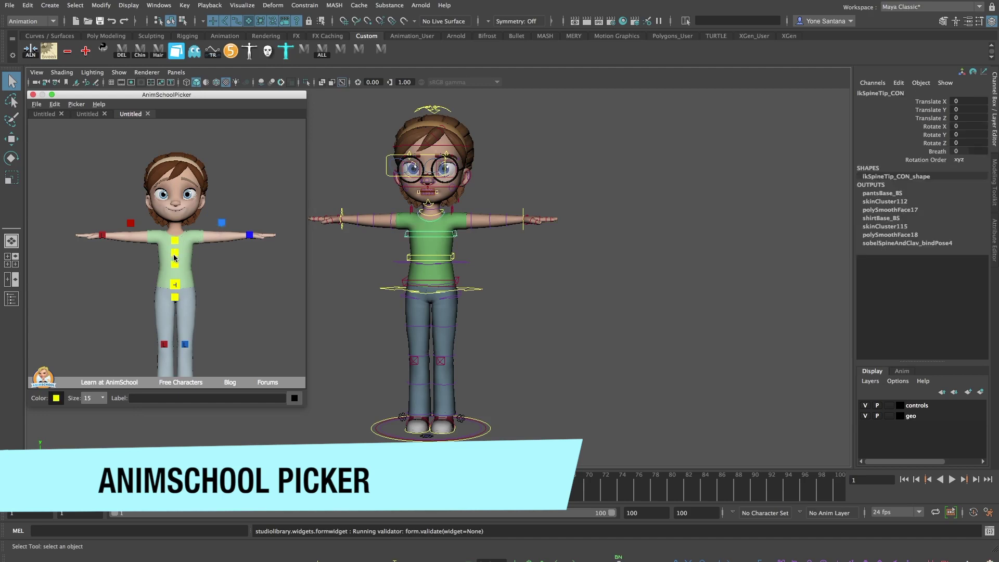
{"action": "left_click", "coordinate": [175, 255]}
{"action": "left_click", "coordinate": [174, 271]}
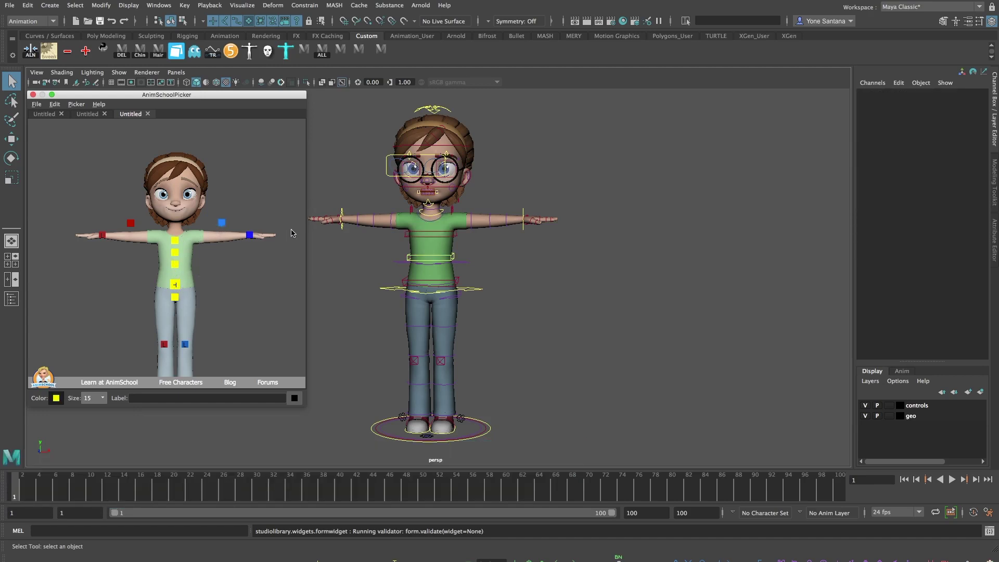
{"action": "key", "text": "alt+1"}
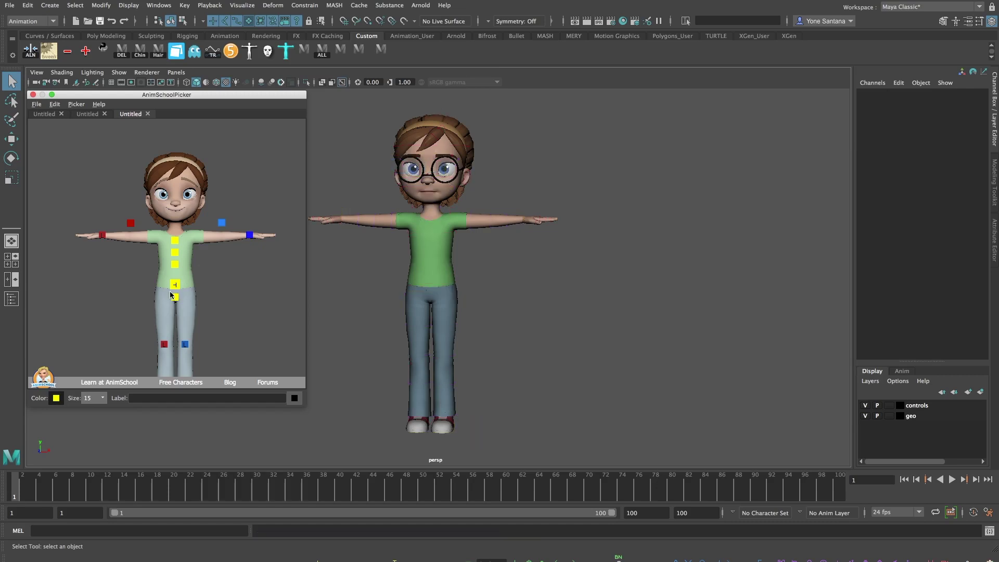
Step: Shift the hips sideways with the main hip control and rotate the three spine controls together to tilt the torso
{"action": "left_click", "coordinate": [174, 286]}
{"action": "key", "text": "w"}
{"action": "middle_click_drag", "start_coordinate": [445, 294], "coordinate": [456, 298]}
{"action": "left_click", "coordinate": [175, 265]}
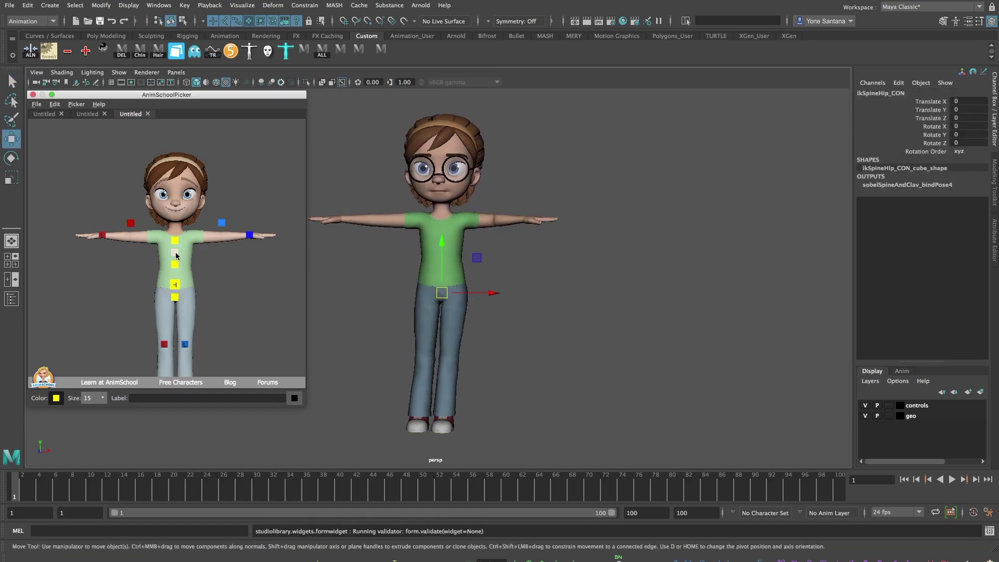
{"action": "left_click", "coordinate": [175, 253], "text": "shift"}
{"action": "left_click", "coordinate": [175, 241], "text": "shift"}
{"action": "key", "text": "e"}
{"action": "mouse_move", "coordinate": [478, 241]}
{"action": "left_mouse_down"}
{"action": "mouse_move", "coordinate": [453, 225]}
{"action": "mouse_move", "coordinate": [463, 229]}
{"action": "left_mouse_up"}
Step: Move the left hand down behind the character's back and rotate it about -75.6 degrees on Z
{"action": "left_click", "coordinate": [249, 234]}
{"action": "key", "text": "w"}
{"action": "left_click_drag", "start_coordinate": [549, 276], "coordinate": [499, 240], "text": "alt"}
{"action": "left_click_drag", "start_coordinate": [494, 176], "coordinate": [464, 307]}
{"action": "left_click_drag", "start_coordinate": [462, 313], "coordinate": [536, 290]}
{"action": "key", "text": "e"}
{"action": "left_click_drag", "start_coordinate": [569, 331], "coordinate": [581, 275]}
Step: Rotate the right hand and move it down behind the character's back
{"action": "left_click", "coordinate": [102, 234]}
{"action": "left_click_drag", "start_coordinate": [740, 196], "coordinate": [694, 228]}
{"action": "key", "text": "w"}
{"action": "left_click_drag", "start_coordinate": [694, 188], "coordinate": [578, 297]}
{"action": "left_click_drag", "start_coordinate": [611, 296], "coordinate": [435, 256], "text": "alt"}
Step: Bring the picker's foot controls into reach and rotate the character's right foot
{"action": "left_click", "coordinate": [175, 241]}
{"action": "key", "text": "e"}
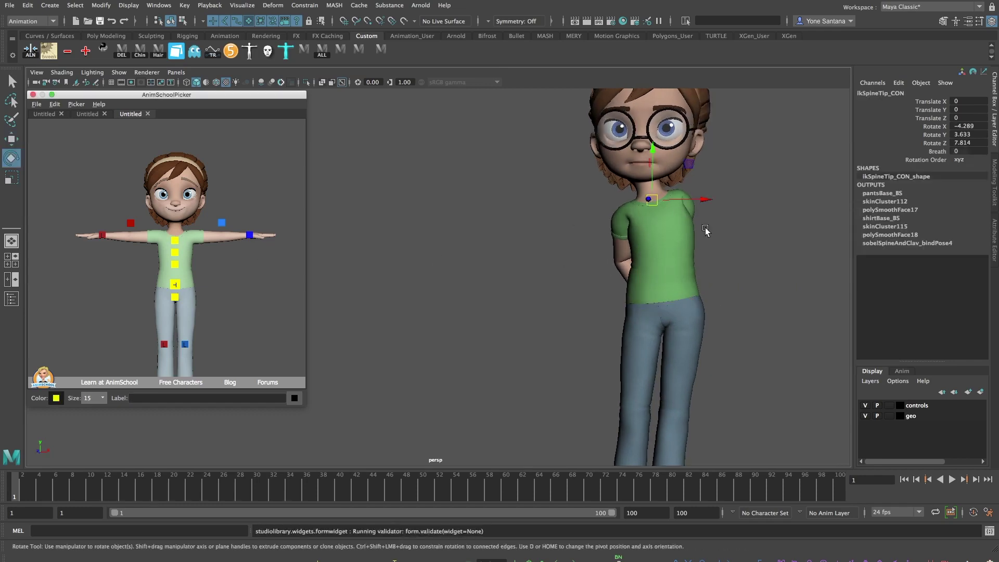
{"action": "middle_click_drag", "start_coordinate": [234, 313], "coordinate": [223, 276], "text": "alt"}
{"action": "left_click", "coordinate": [638, 401]}
{"action": "middle_click_drag", "start_coordinate": [639, 402], "coordinate": [622, 299], "text": "alt"}
{"action": "left_click", "coordinate": [154, 364]}
{"action": "left_click_drag", "start_coordinate": [631, 408], "coordinate": [705, 419]}
Step: Move the left foot slightly inward and select both foot controls through the picker
{"action": "left_click", "coordinate": [172, 367]}
{"action": "key", "text": "w"}
{"action": "left_click_drag", "start_coordinate": [704, 415], "coordinate": [690, 412]}
{"action": "right_click_drag", "start_coordinate": [690, 413], "coordinate": [594, 339], "text": "alt"}
{"action": "left_click_drag", "start_coordinate": [594, 338], "coordinate": [617, 330], "text": "alt"}
{"action": "left_click", "coordinate": [153, 364]}
{"action": "left_click", "coordinate": [174, 365], "text": "shift"}
Step: Rotate the lower hip control and the main hip control slightly to refine the leaning pose
{"action": "left_click", "coordinate": [164, 262]}
{"action": "key", "text": "e"}
{"action": "left_click_drag", "start_coordinate": [566, 254], "coordinate": [563, 246]}
{"action": "left_click", "coordinate": [164, 250]}
{"action": "left_click_drag", "start_coordinate": [629, 152], "coordinate": [625, 147]}
{"action": "middle_click_drag", "start_coordinate": [664, 202], "coordinate": [644, 267], "text": "alt"}
{"action": "right_click_drag", "start_coordinate": [644, 268], "coordinate": [743, 186], "text": "alt"}
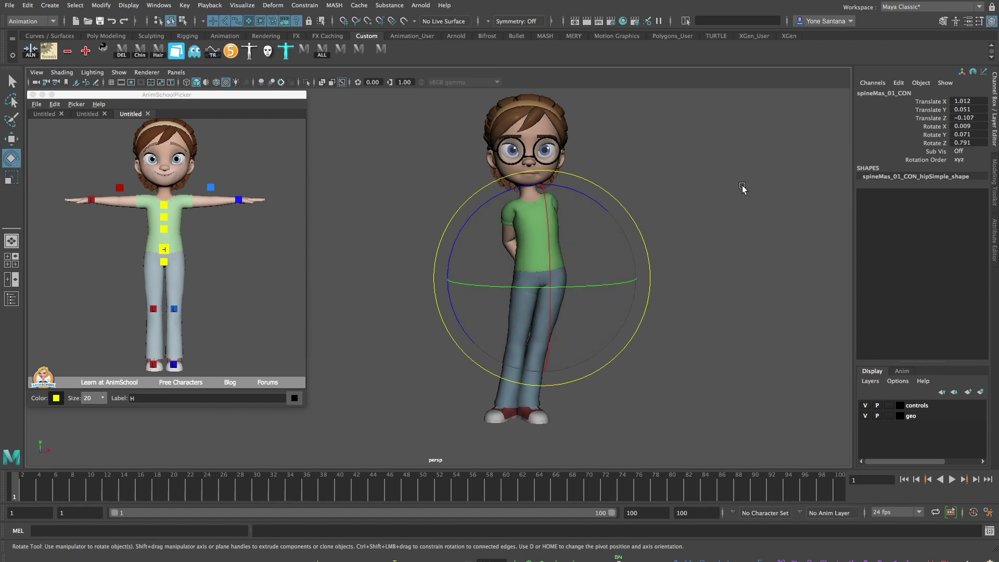
Step: Adjust the hand placement behind the back and show the rig controls in the viewport again
{"action": "left_click", "coordinate": [91, 199]}
{"action": "key", "text": "w"}
{"action": "left_click_drag", "start_coordinate": [524, 272], "coordinate": [551, 270]}
{"action": "left_click", "coordinate": [548, 267]}
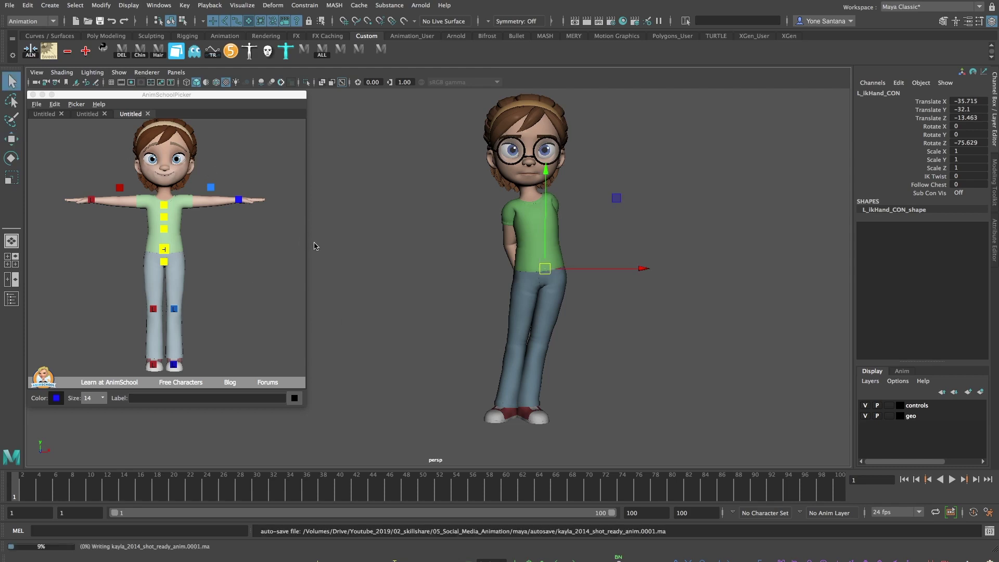
{"action": "middle_click_drag", "start_coordinate": [530, 124], "coordinate": [533, 143], "text": "alt"}
{"action": "key", "text": "alt+1"}
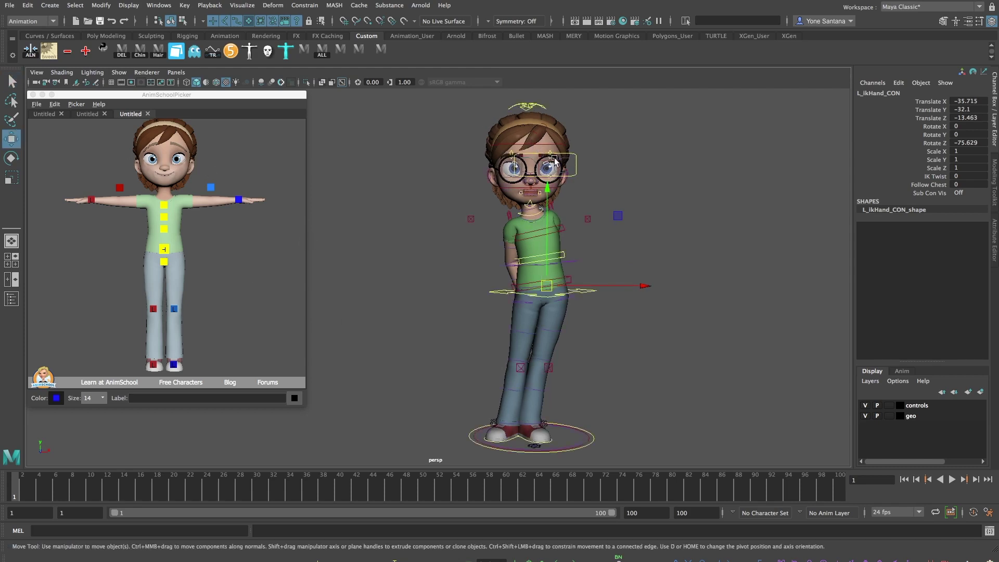
Step: Select the neck control on the rig and add a picker button for it on the character image's neck
{"action": "left_click", "coordinate": [532, 227]}
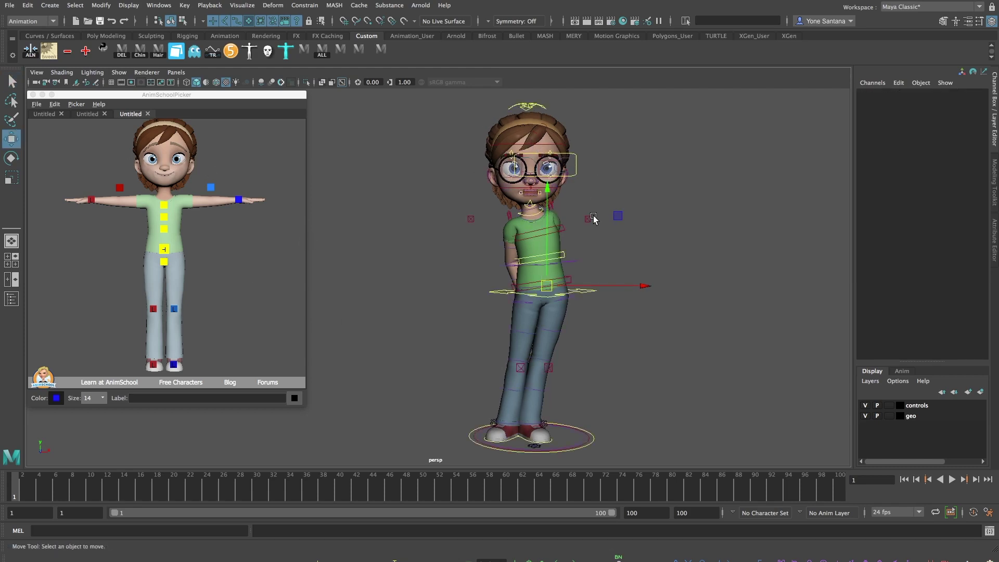
{"action": "left_click", "coordinate": [530, 219]}
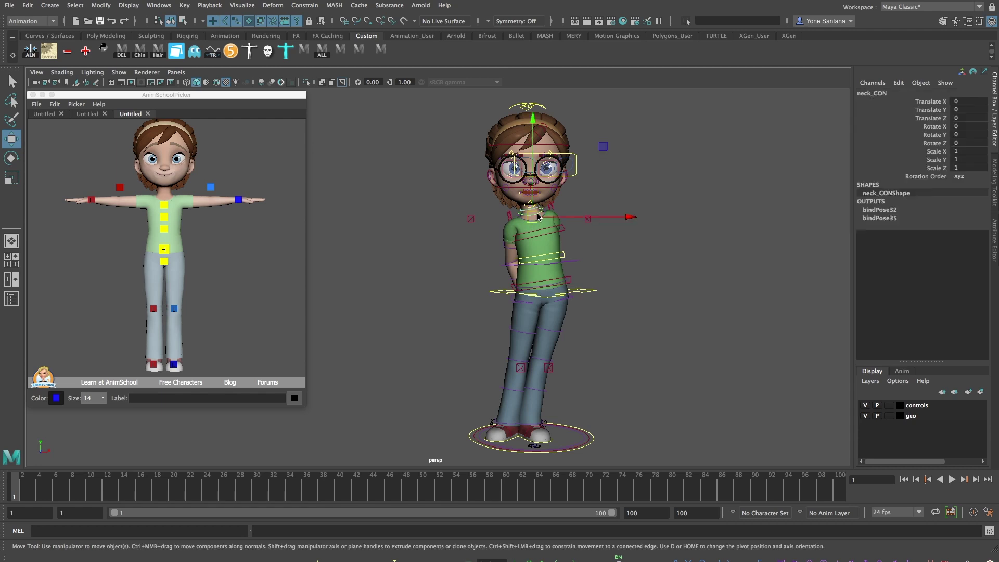
{"action": "right_click", "coordinate": [163, 195]}
{"action": "left_click", "coordinate": [188, 198]}
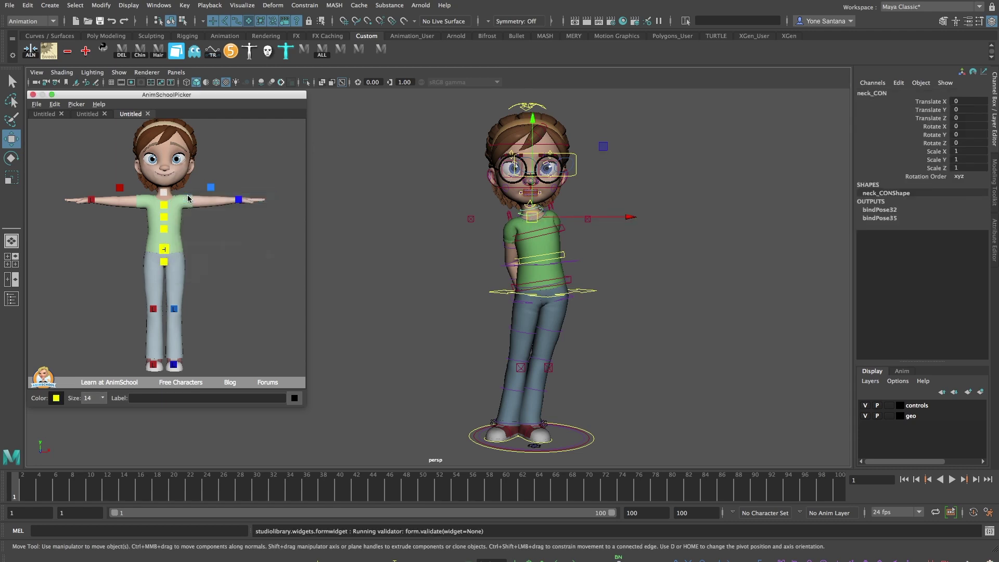
{"action": "left_click", "coordinate": [168, 176]}
{"action": "left_click", "coordinate": [164, 193]}
Step: Format the neck picker button as yellow, size 15, with the label "NK"
{"action": "left_click", "coordinate": [56, 397]}
{"action": "left_click", "coordinate": [2, 394]}
{"action": "left_click", "coordinate": [98, 401]}
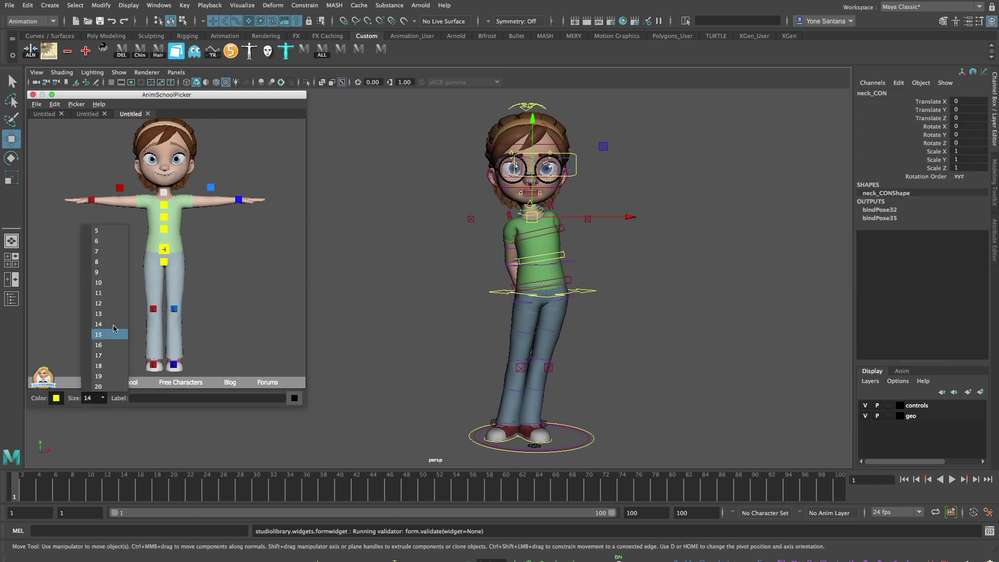
{"action": "left_click", "coordinate": [99, 334]}
{"action": "left_click", "coordinate": [171, 398]}
{"action": "type", "text": "NK"}
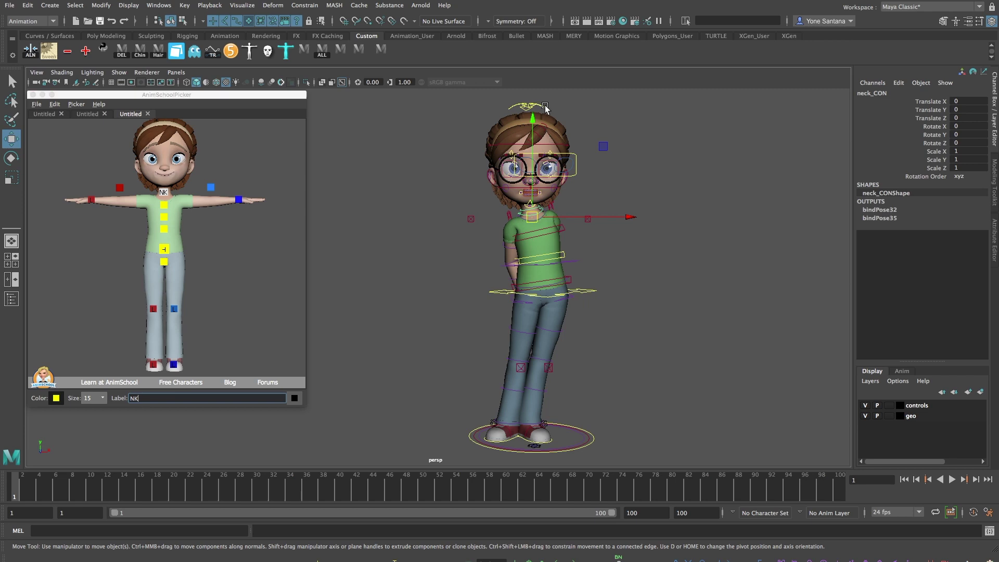
Step: Add a picker button for the head control on the face of the character image and start labelling it
{"action": "left_click", "coordinate": [552, 143]}
{"action": "right_click", "coordinate": [161, 153]}
{"action": "left_click", "coordinate": [179, 157]}
{"action": "left_click", "coordinate": [148, 401]}
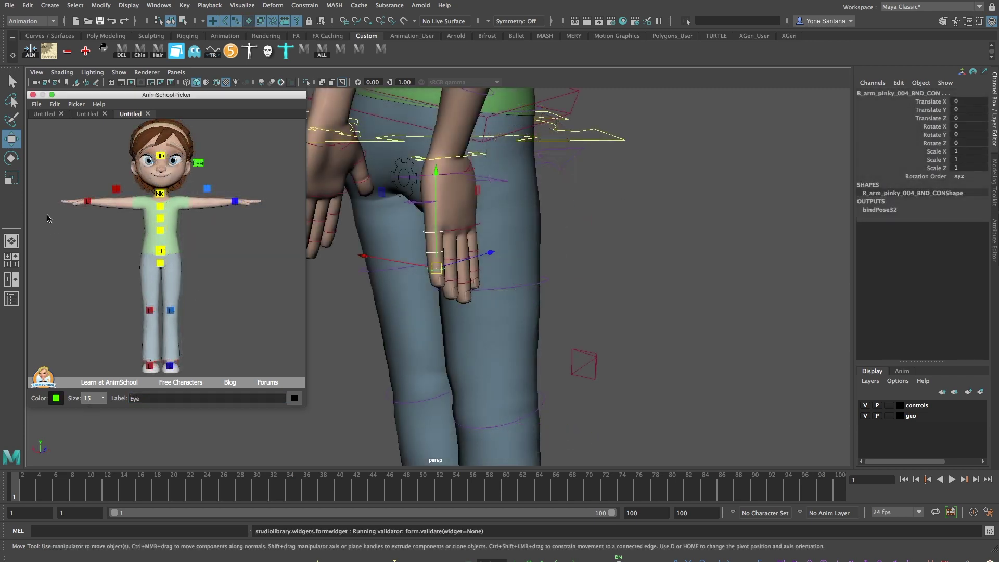
Step: Add a row of picker buttons for the right pinky controls beside the character image's right hand and colour them red
{"action": "right_click", "coordinate": [59, 215]}
{"action": "left_click", "coordinate": [88, 230]}
{"action": "left_click", "coordinate": [61, 397]}
{"action": "left_click", "coordinate": [20, 405]}
Step: Select the controls of the finger next to the right pinky and add their row of buttons above the pinky row
{"action": "left_click", "coordinate": [450, 230]}
{"action": "left_click", "coordinate": [451, 259], "text": "shift"}
{"action": "left_click", "coordinate": [461, 281]}
{"action": "right_click", "coordinate": [62, 206]}
{"action": "left_click", "coordinate": [92, 221]}
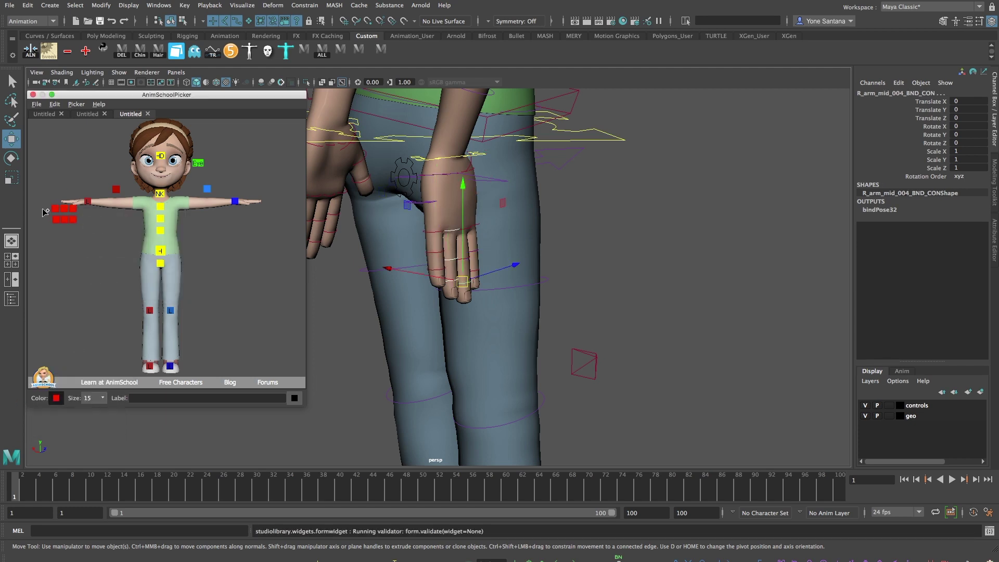
Step: Add a vertical column of three picker buttons for the right thumb controls above the finger rows and select them
{"action": "left_click", "coordinate": [468, 233]}
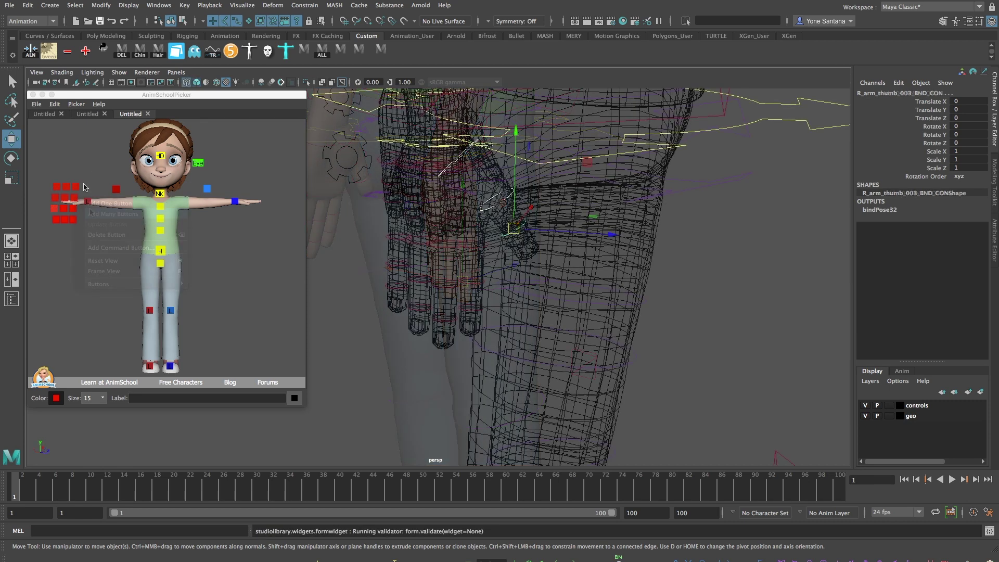
{"action": "right_click", "coordinate": [83, 185]}
{"action": "left_click", "coordinate": [125, 234]}
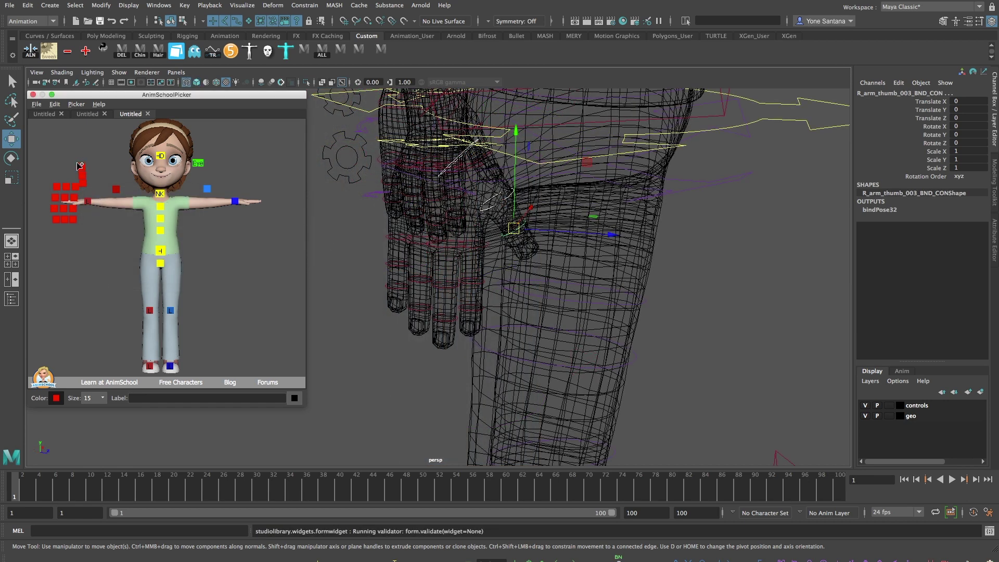
{"action": "left_click", "coordinate": [83, 161]}
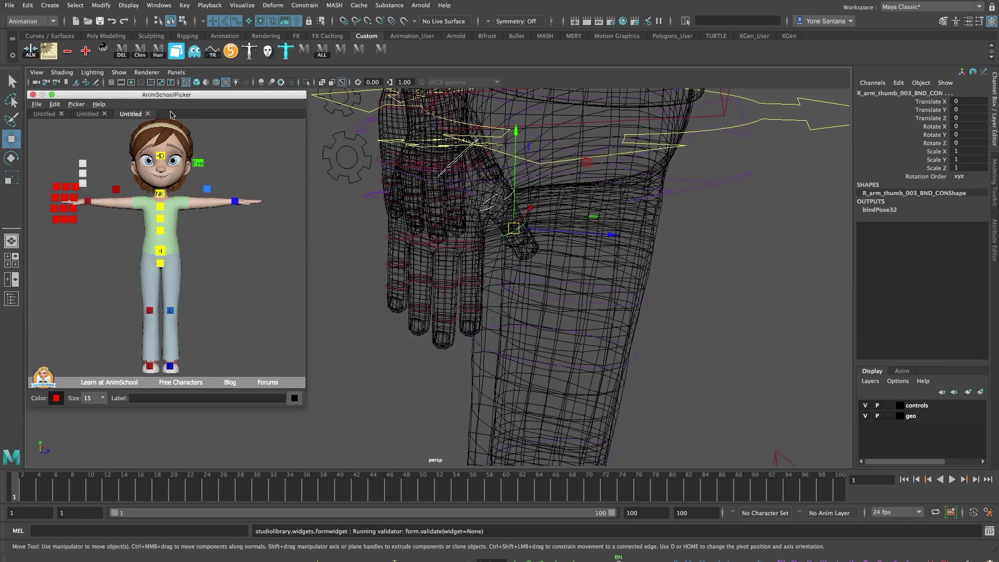